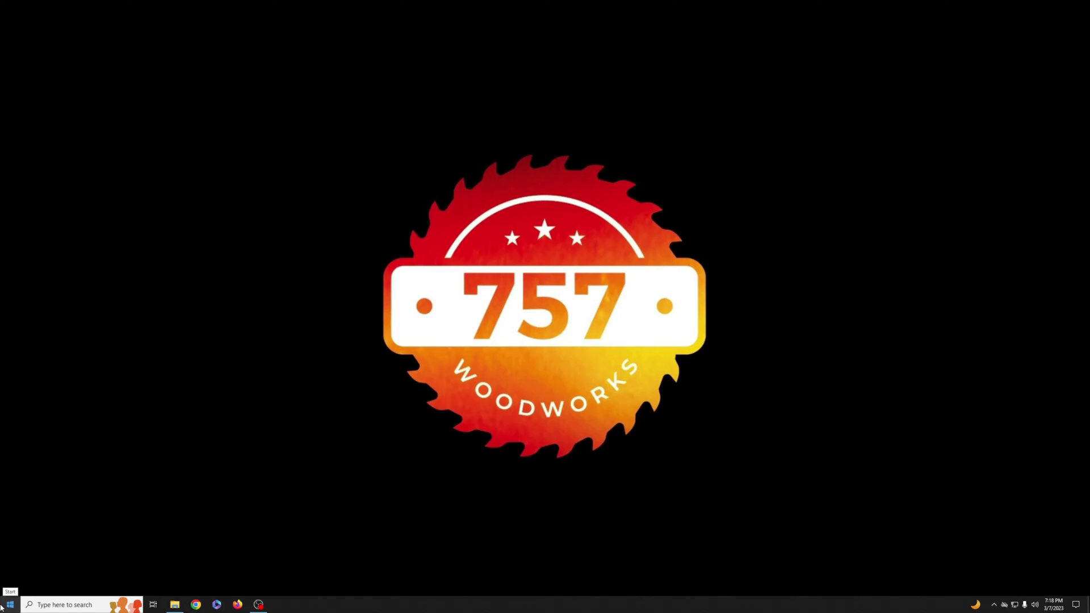
Step: Launch LightBurn from Windows search to get a blank untitled project
click(69, 604)
text(lightburn)
key(Return)
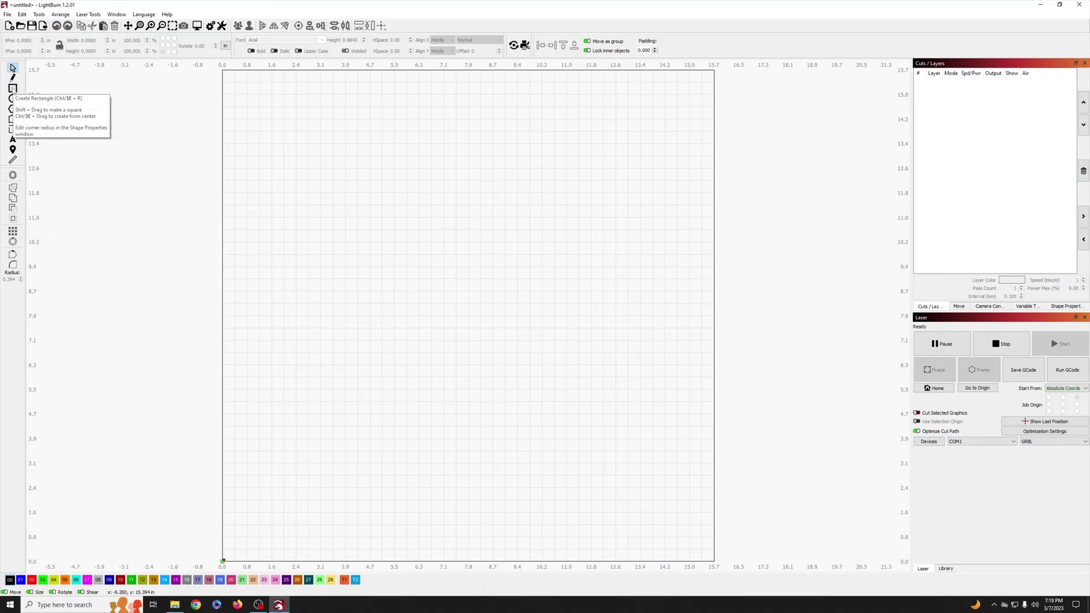
Step: Draw a rectangle and size it to 2.5 in wide by 1.00 in tall
click(13, 89)
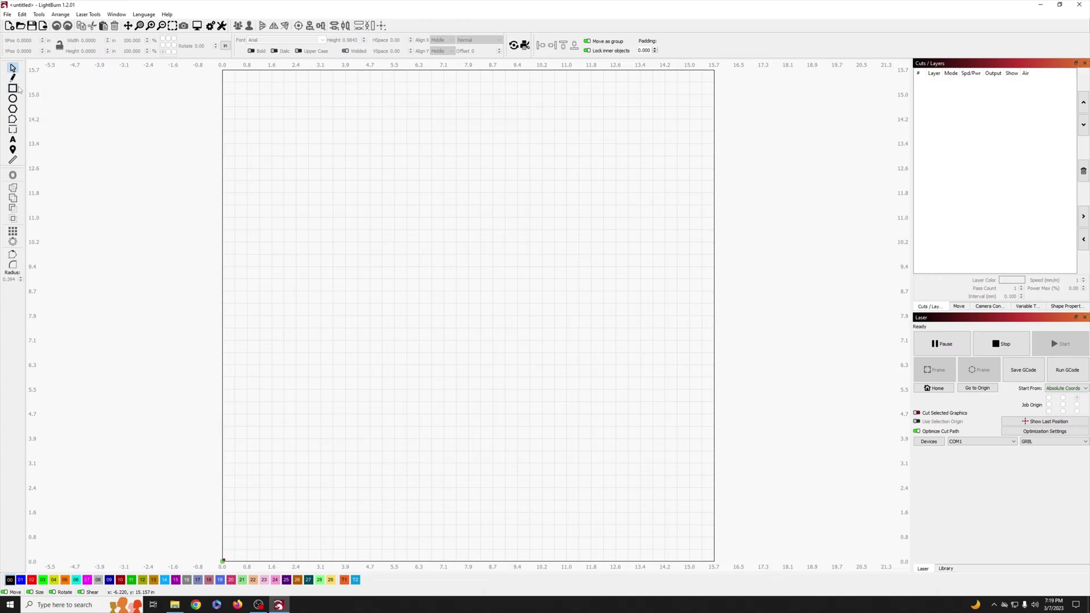
drag(353, 340, 476, 383)
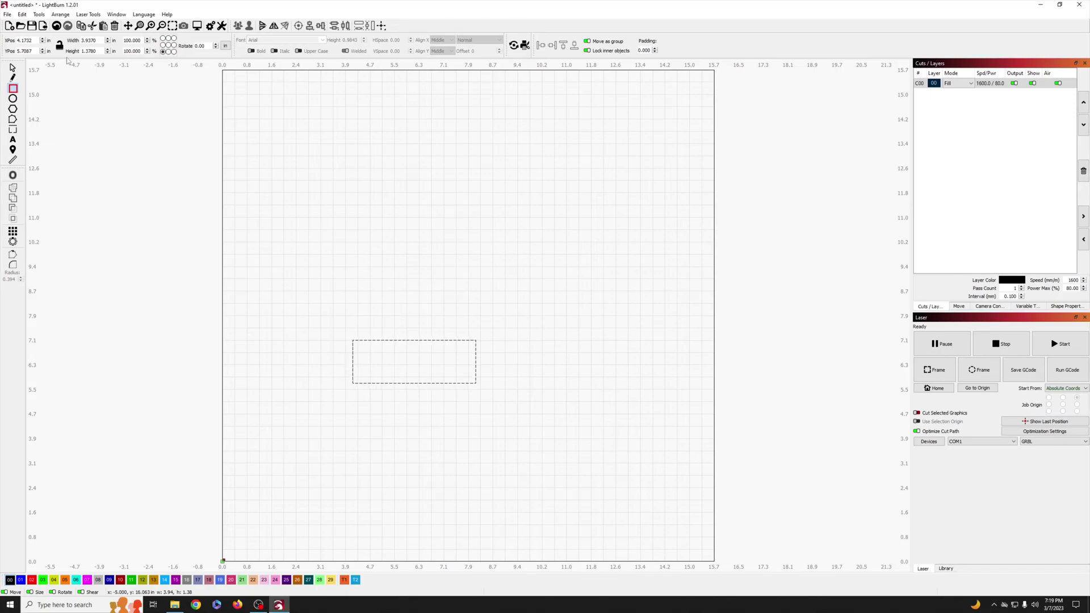
double_click(90, 40)
text(2.5)
key(Tab)
text(1.00)
key(Tab)
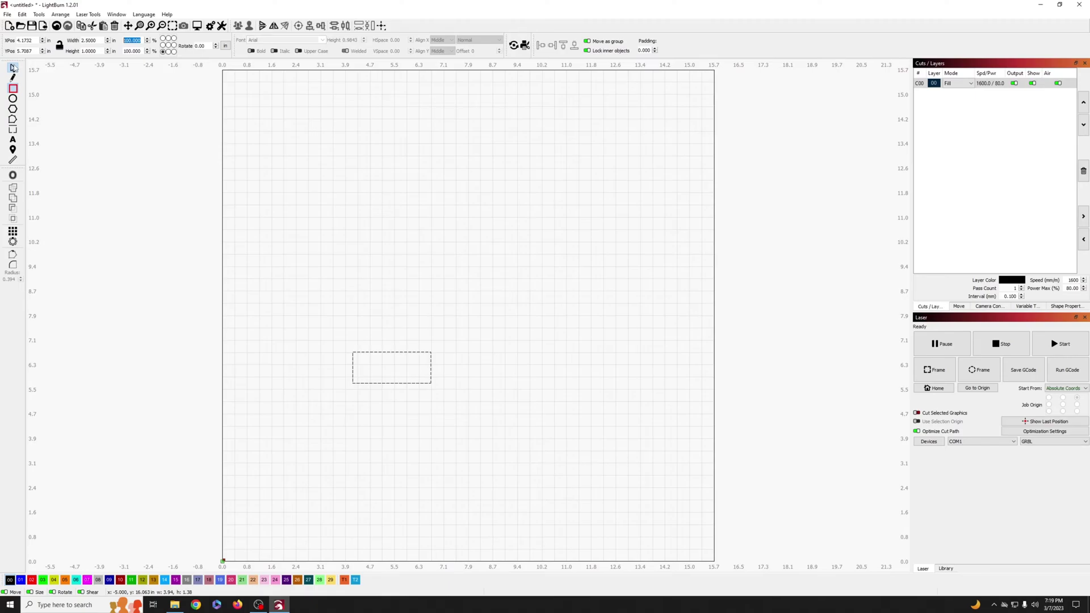
Step: Zoom to the rectangle and draw a 0.5 x 0.5 in circle above it
click(13, 68)
scroll(453, 413, up, 5)
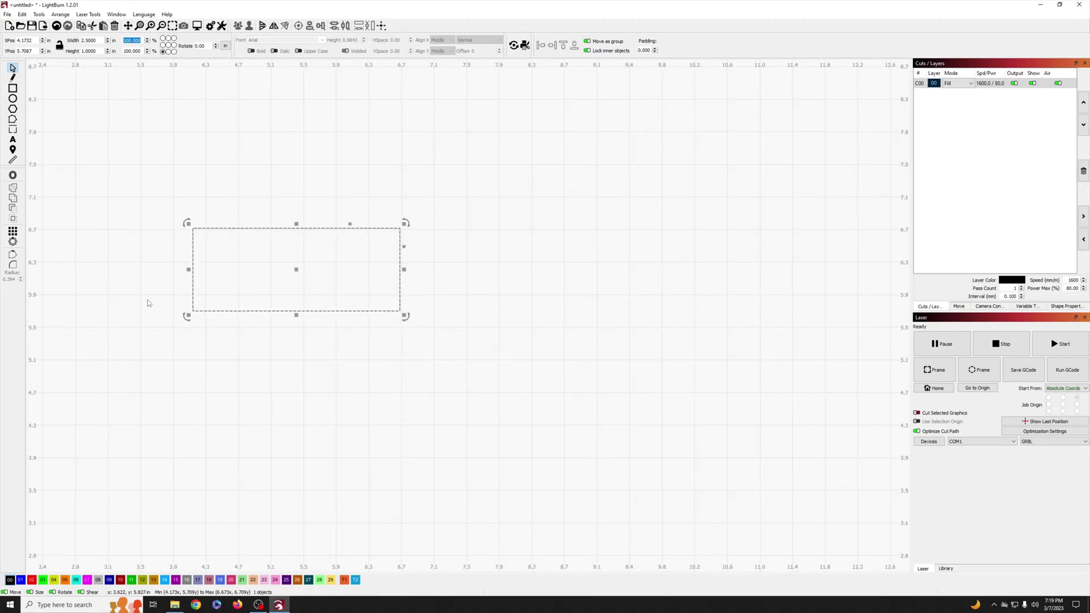
drag(165, 287, 326, 390)
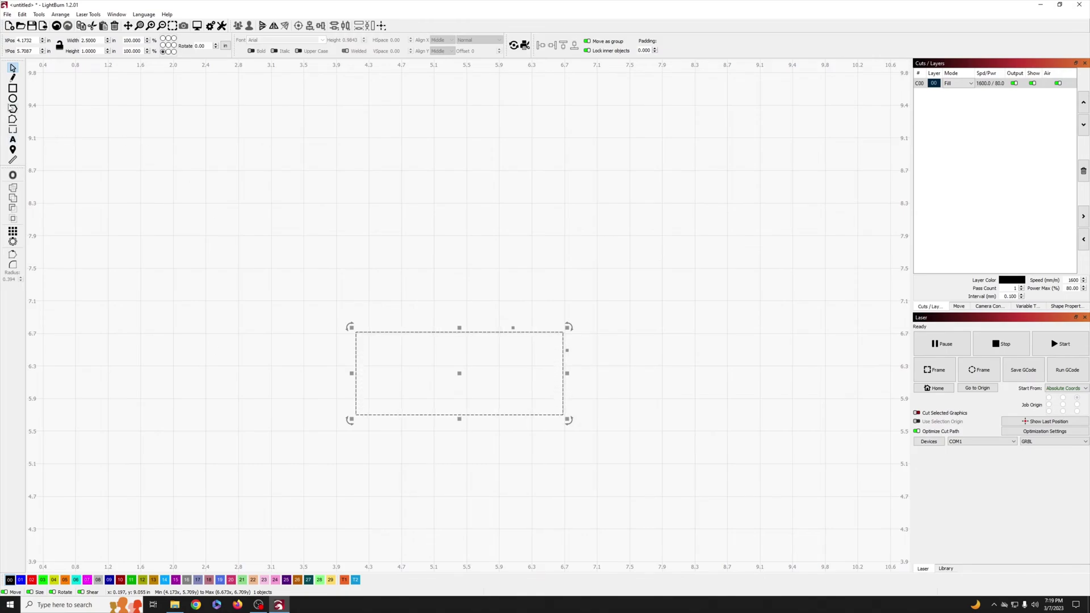
click(12, 98)
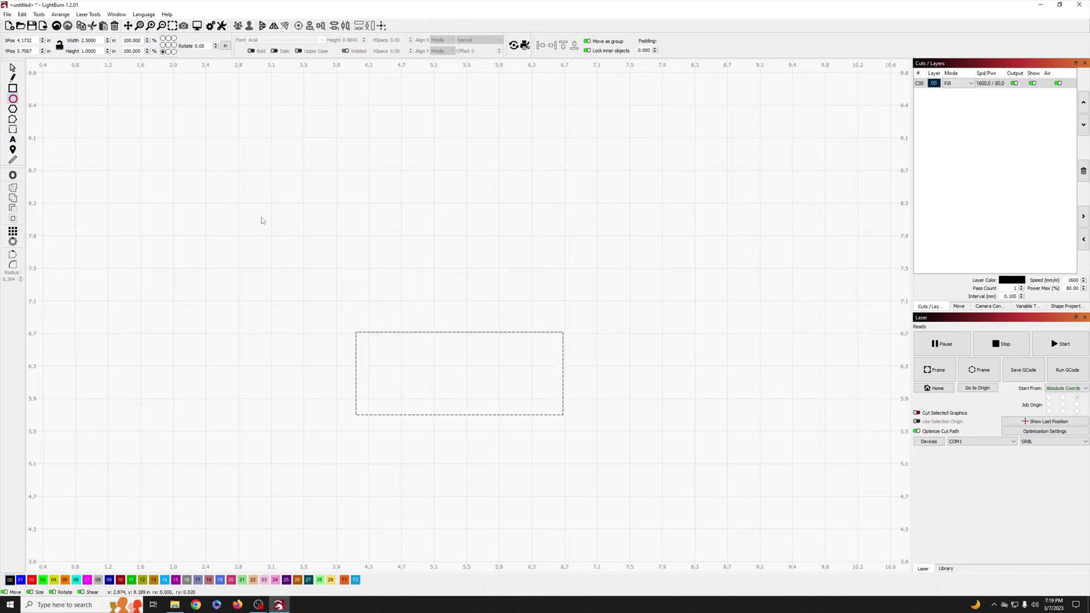
drag(248, 206, 324, 278)
key(Tab)
key(shift+Tab)
text(.5)
key(Tab)
text(.5)
key(Tab)
Step: Duplicate the 0.5 in circle to get four circles in total
click(13, 68)
click(269, 259)
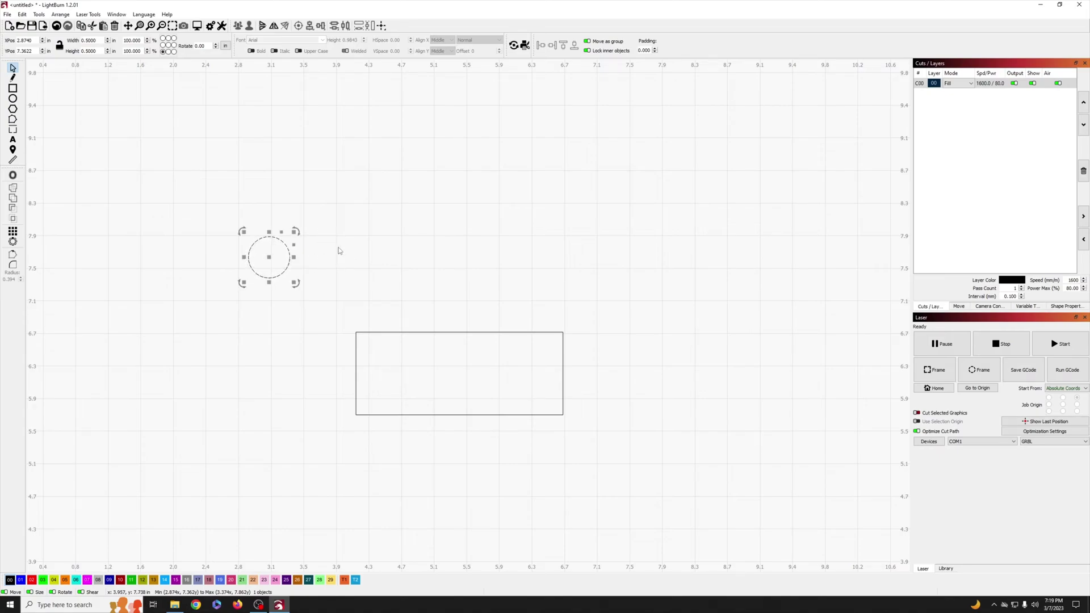
key(ctrl+v)
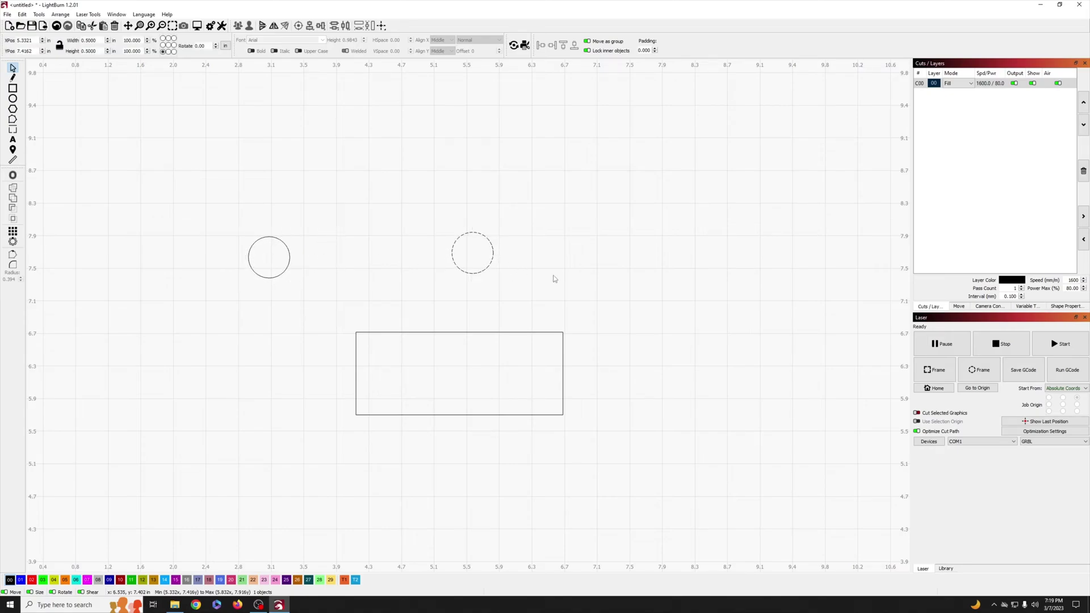
key(ctrl+v)
key(ctrl+v)
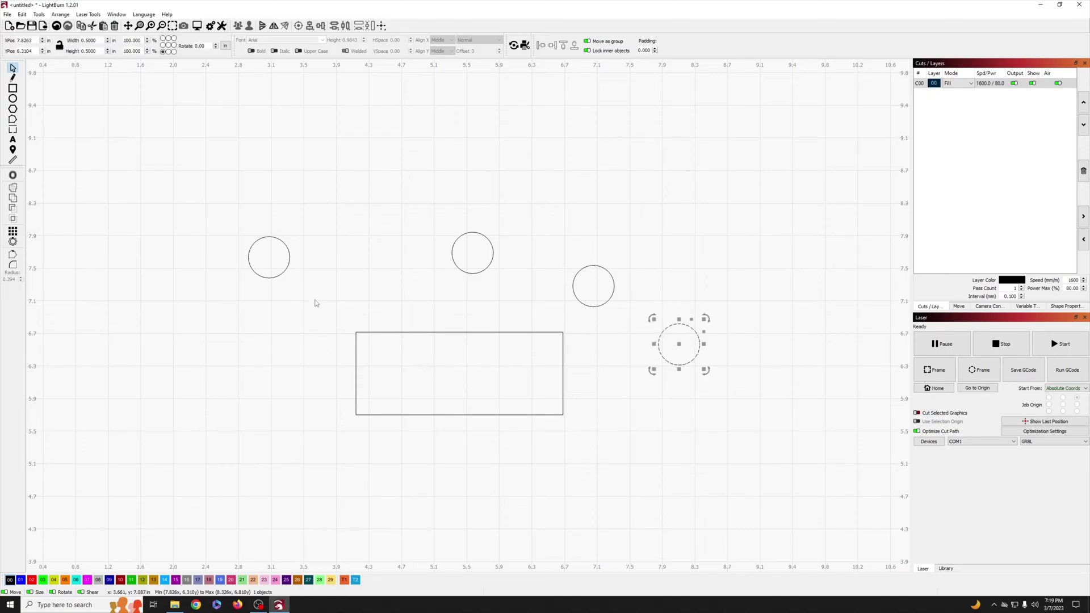
click(316, 300)
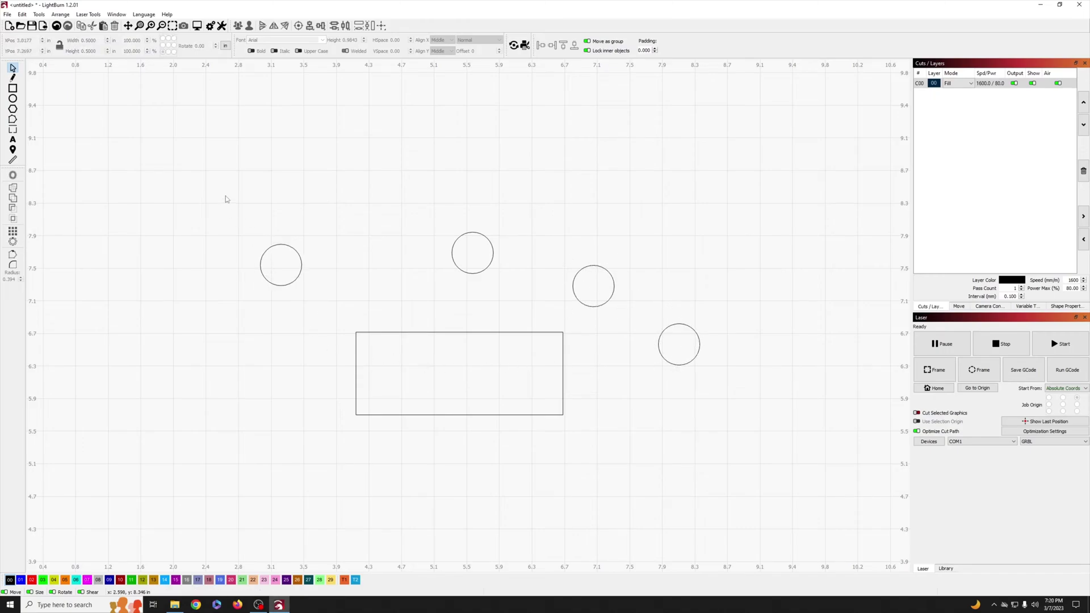
Step: Drag each 0.5 in circle so its centre snaps onto a rectangle corner
drag(225, 196, 335, 318)
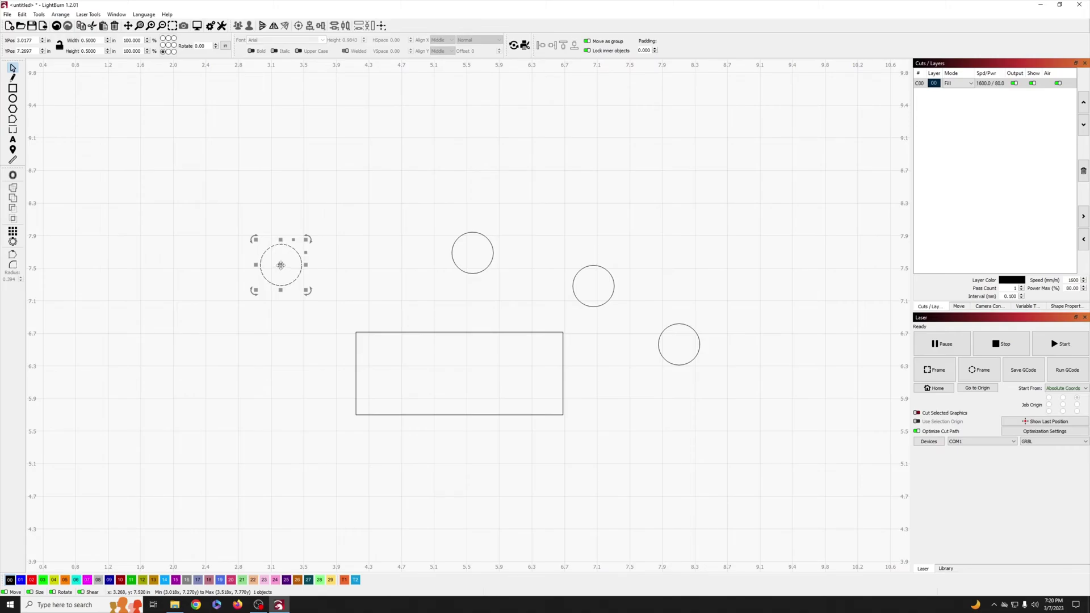
drag(281, 265, 356, 334)
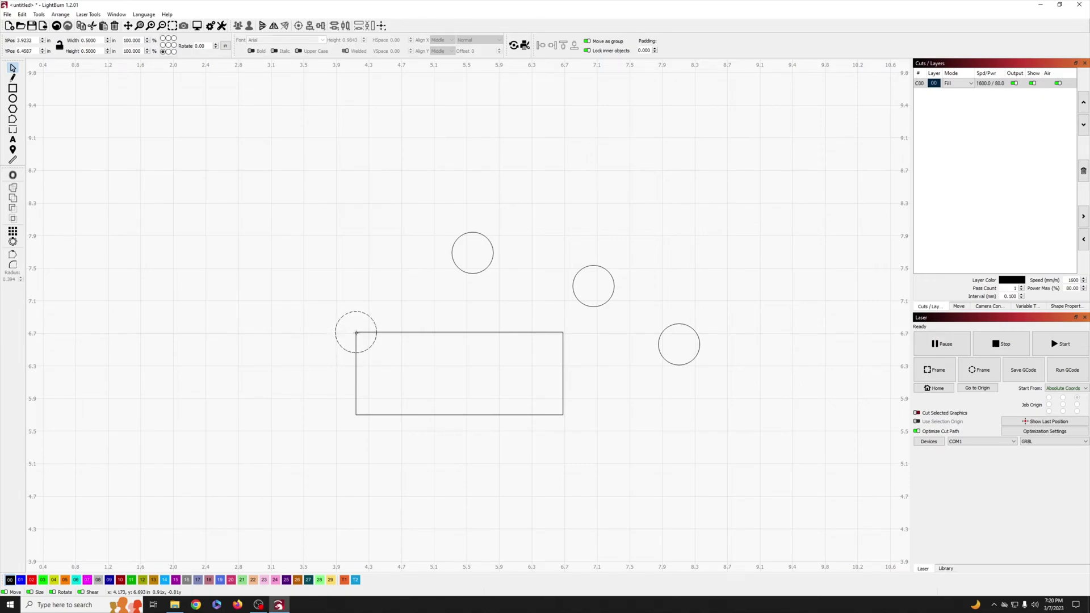
mouse_move(356, 333)
mouse_down()
mouse_move(355, 344)
mouse_move(356, 332)
mouse_up()
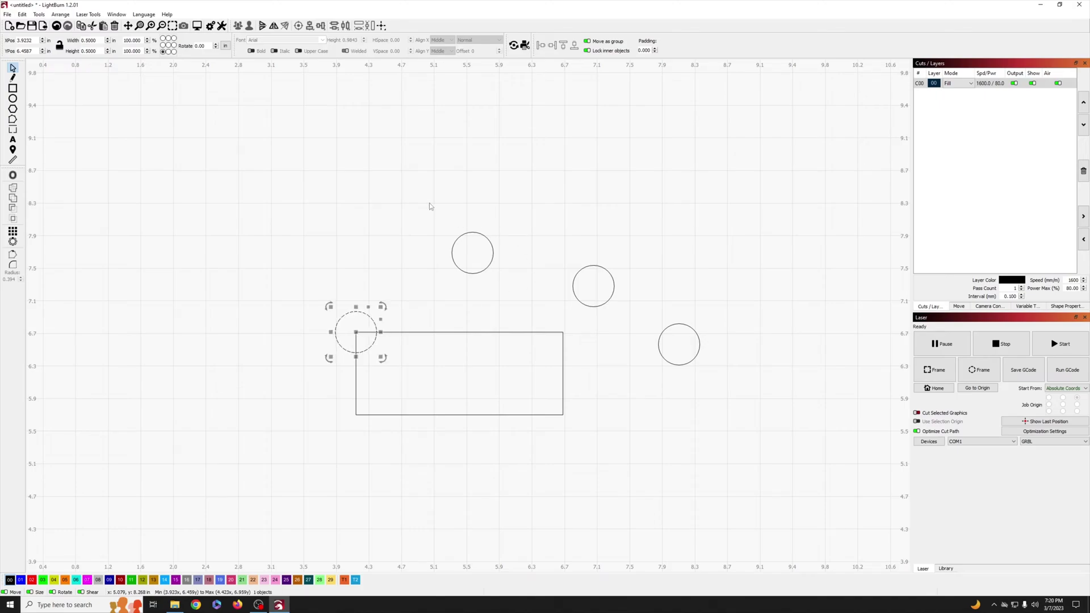
drag(411, 197, 529, 309)
drag(472, 253, 561, 332)
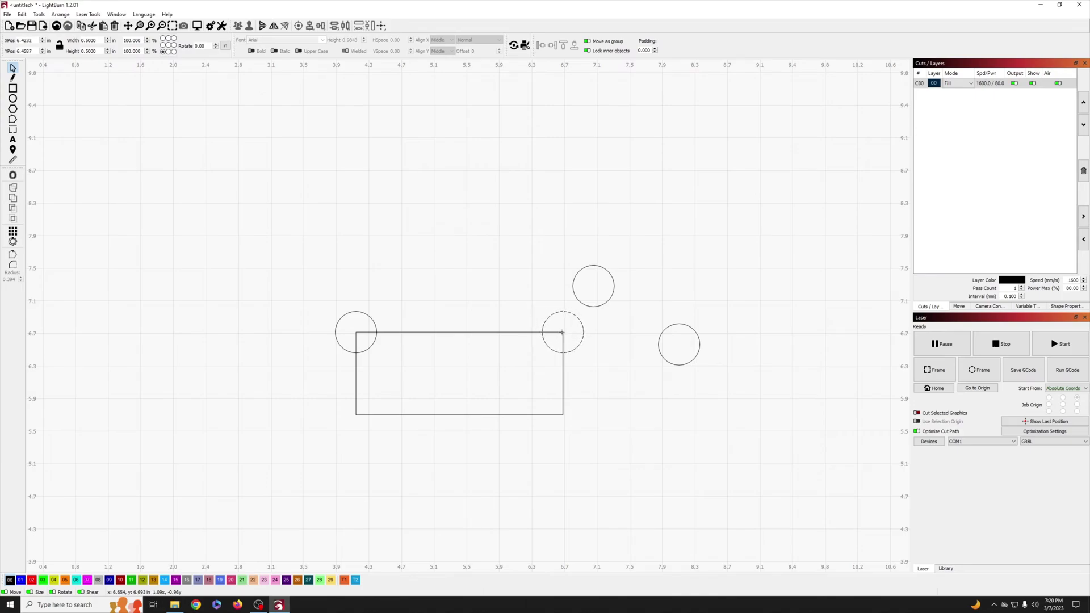
drag(555, 235, 563, 416)
drag(627, 303, 728, 387)
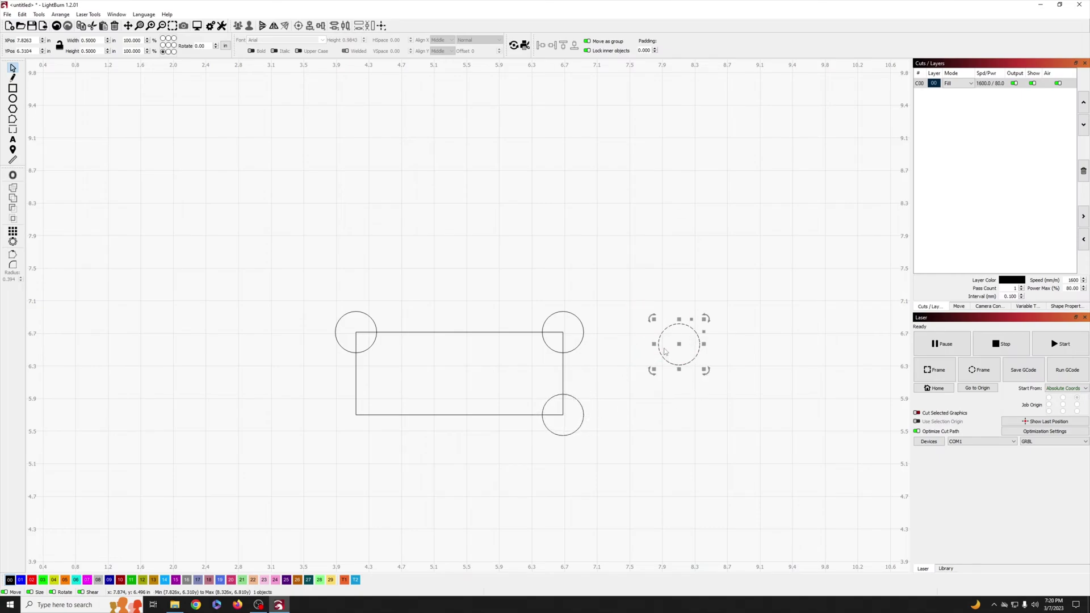
drag(678, 343, 359, 416)
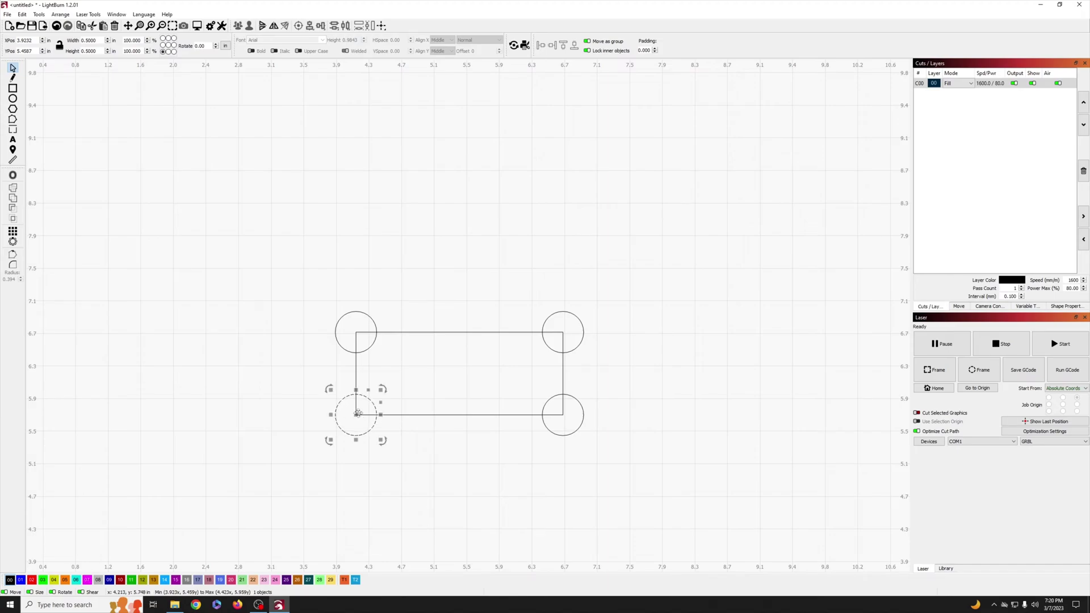
click(285, 442)
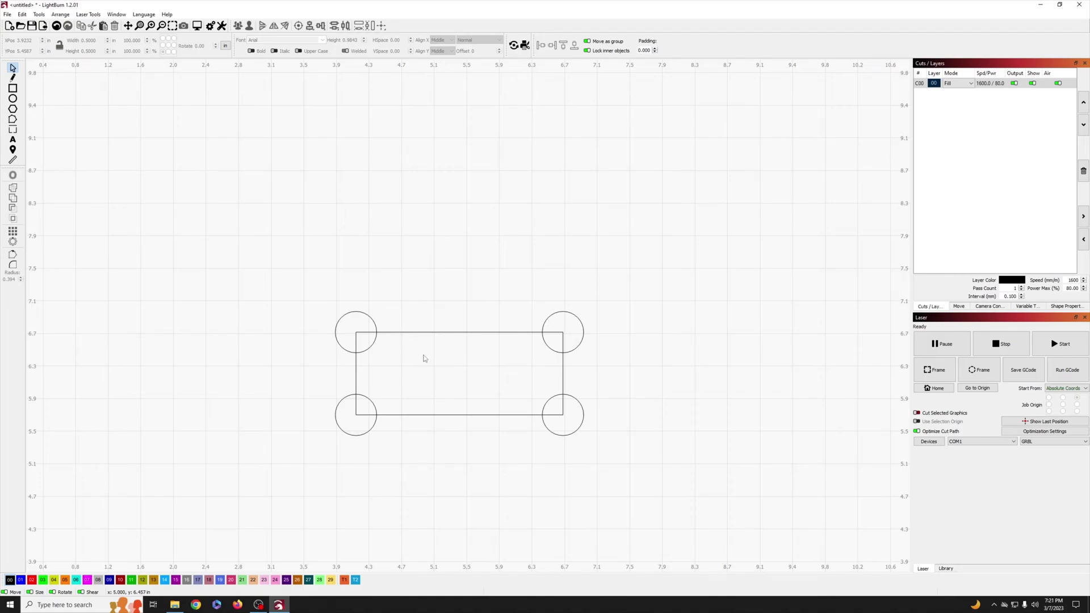
Step: Subtract the top-left and bottom-left circles from the rectangle
click(462, 333)
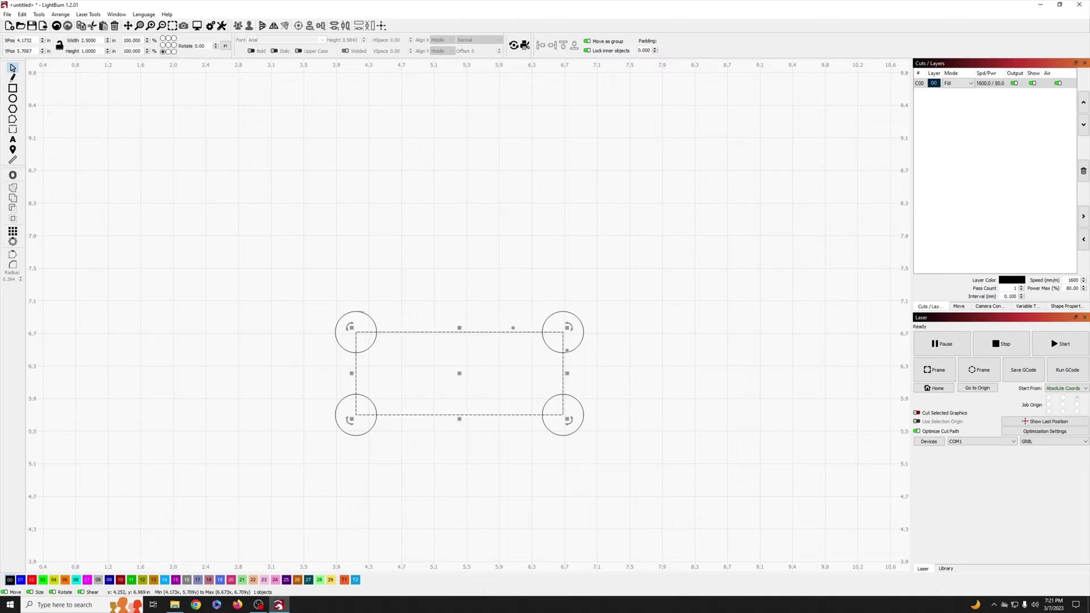
shift+click(343, 347)
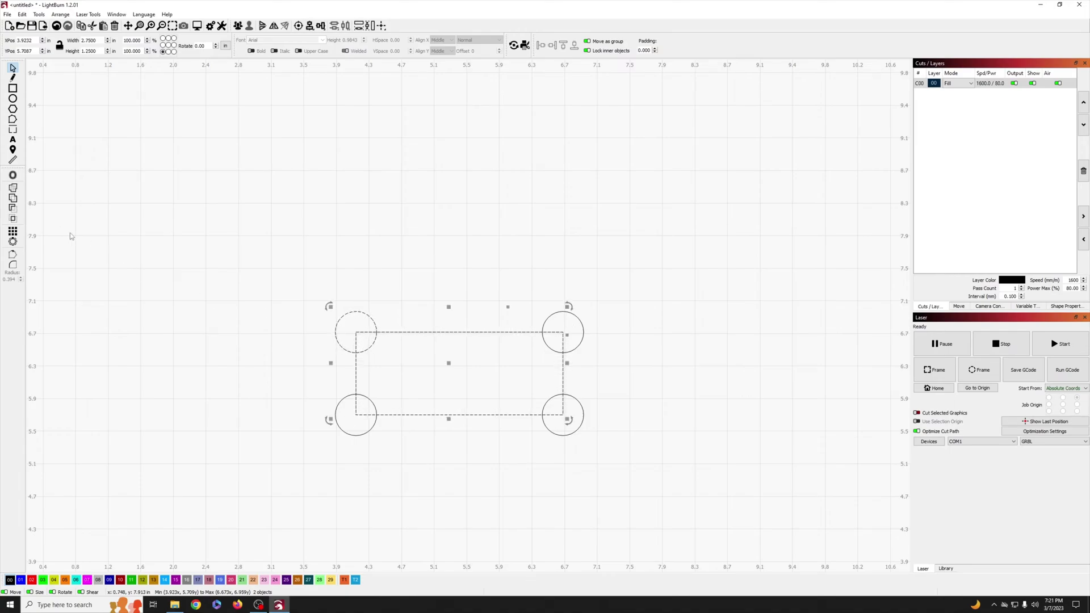
click(13, 208)
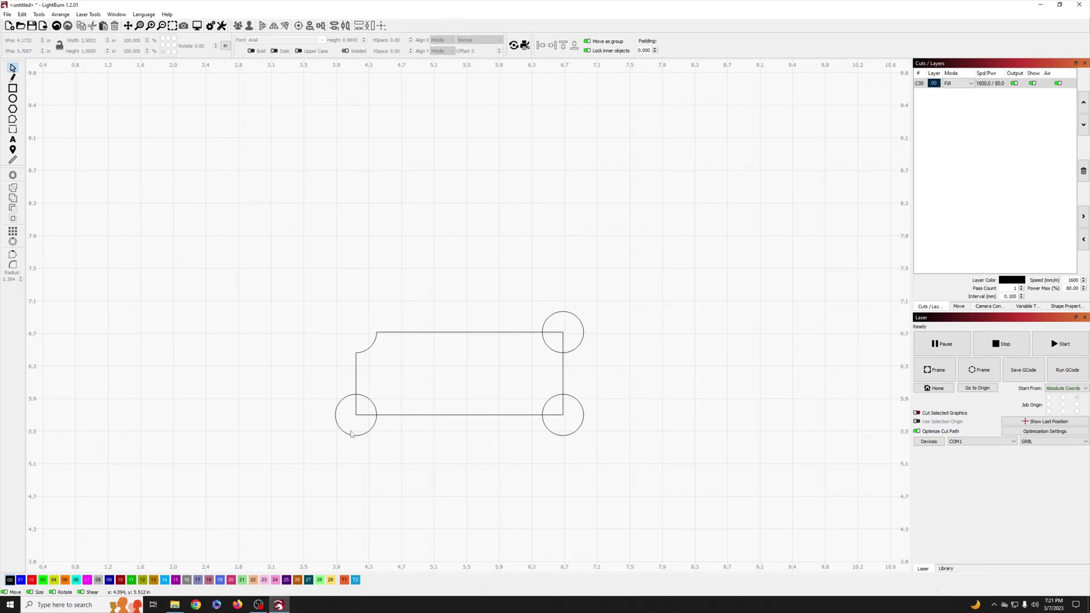
click(435, 415)
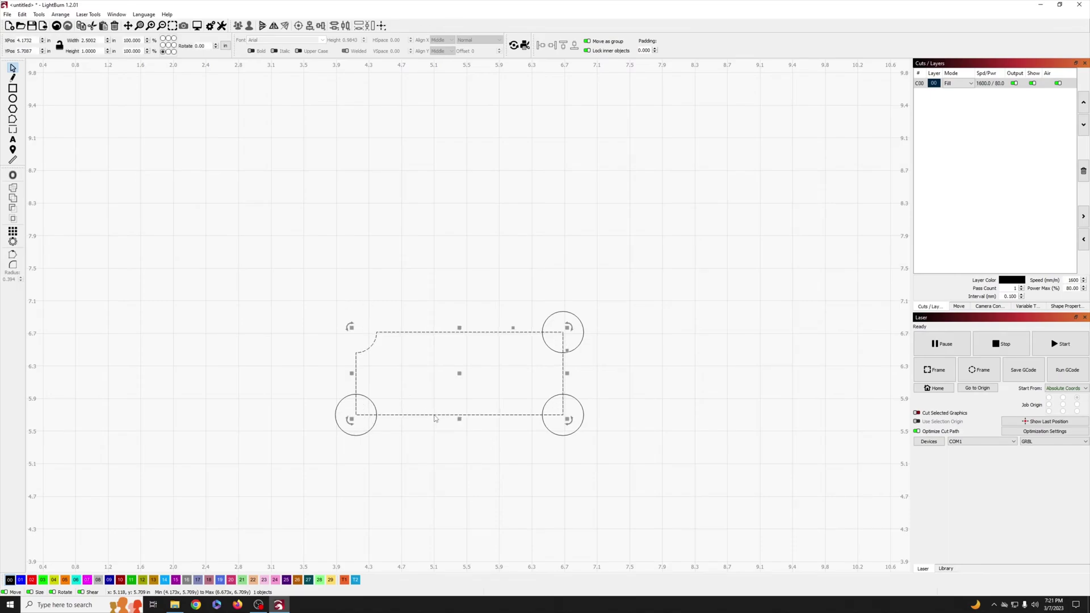
shift+click(374, 429)
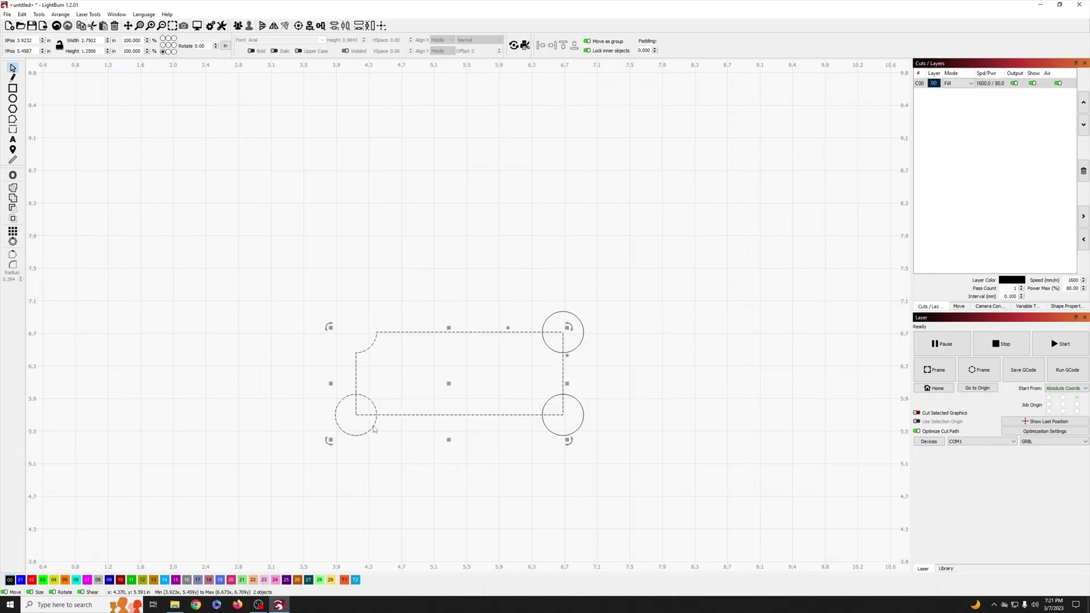
click(17, 218)
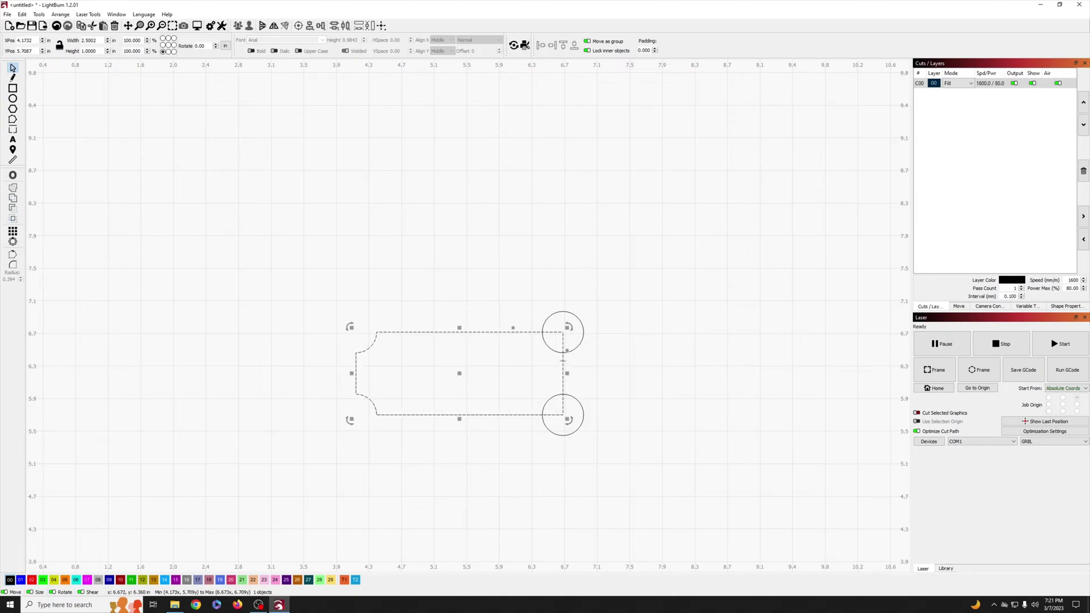
Step: Subtract the top-right and bottom-right circles, leaving concave scooped corners
shift+click(581, 343)
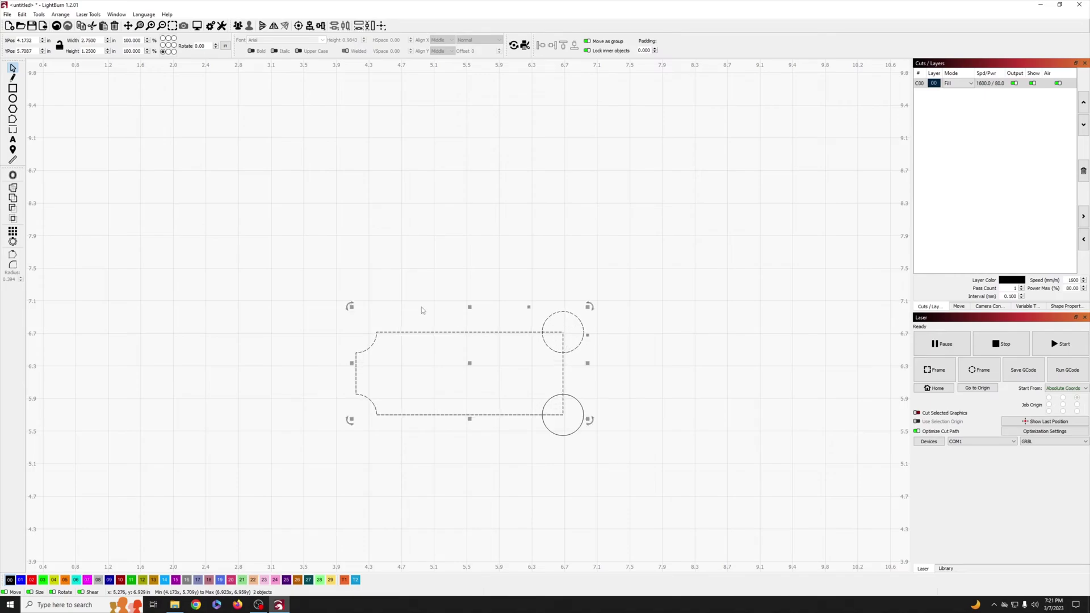
click(15, 209)
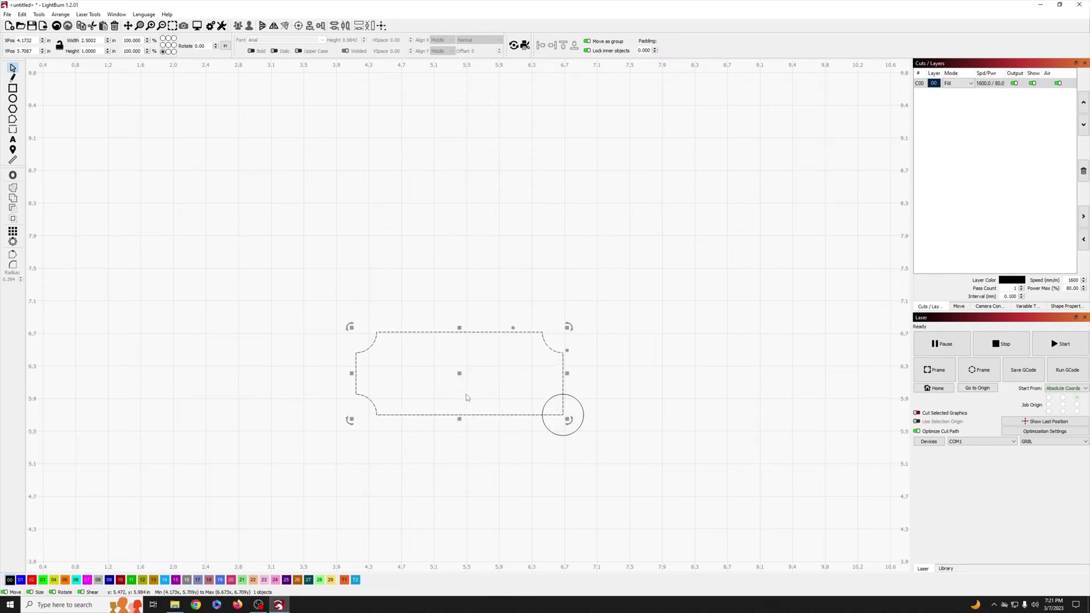
shift+click(578, 431)
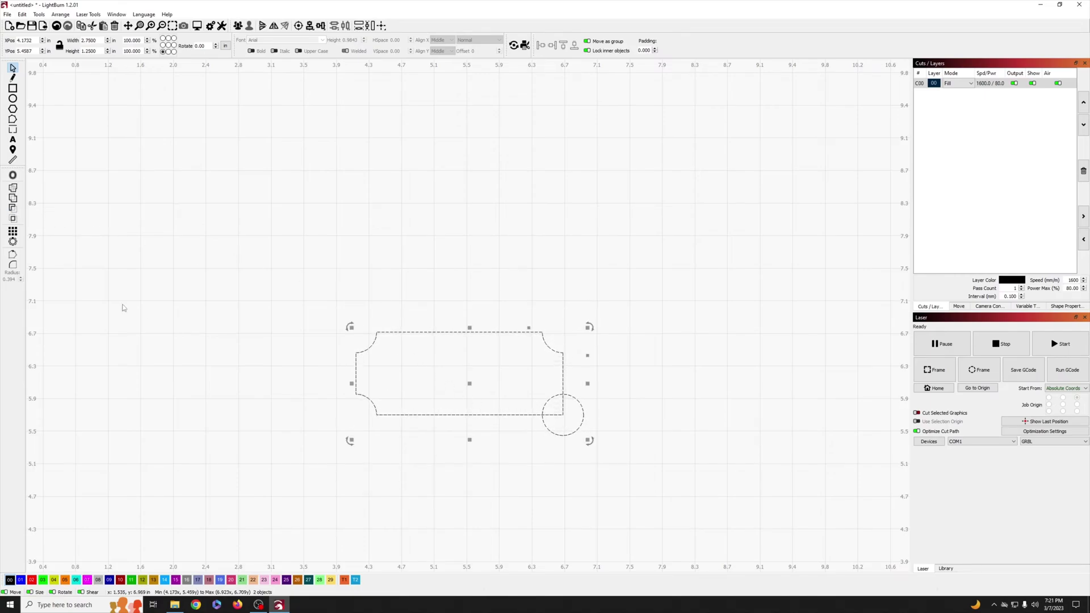
click(14, 209)
click(223, 290)
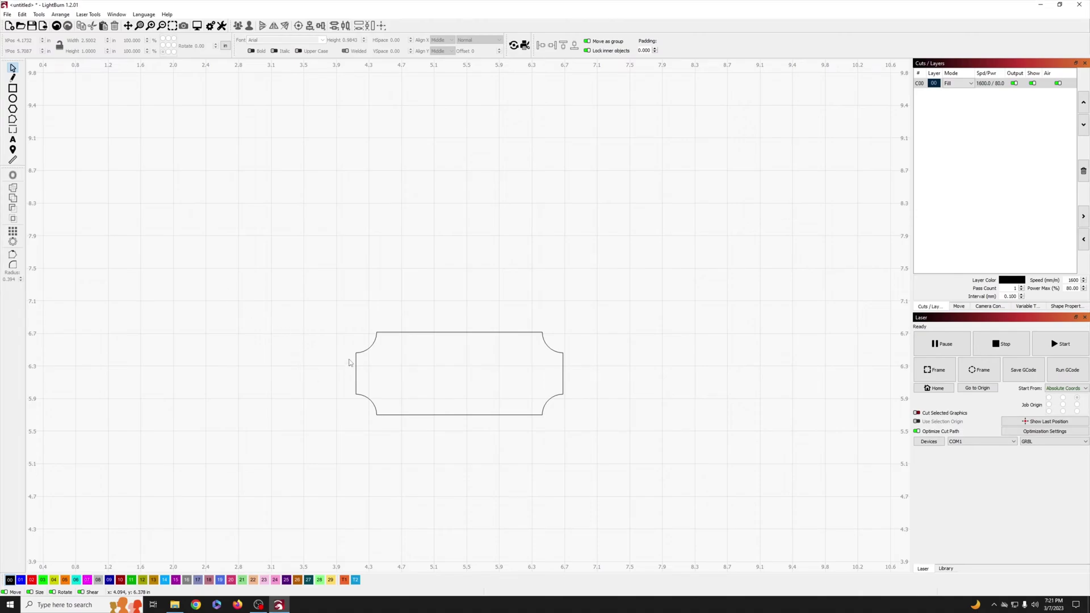
Step: Draw a circle in the tag's left end, switch to millimetres and size it 4 mm
click(13, 100)
drag(378, 366, 404, 396)
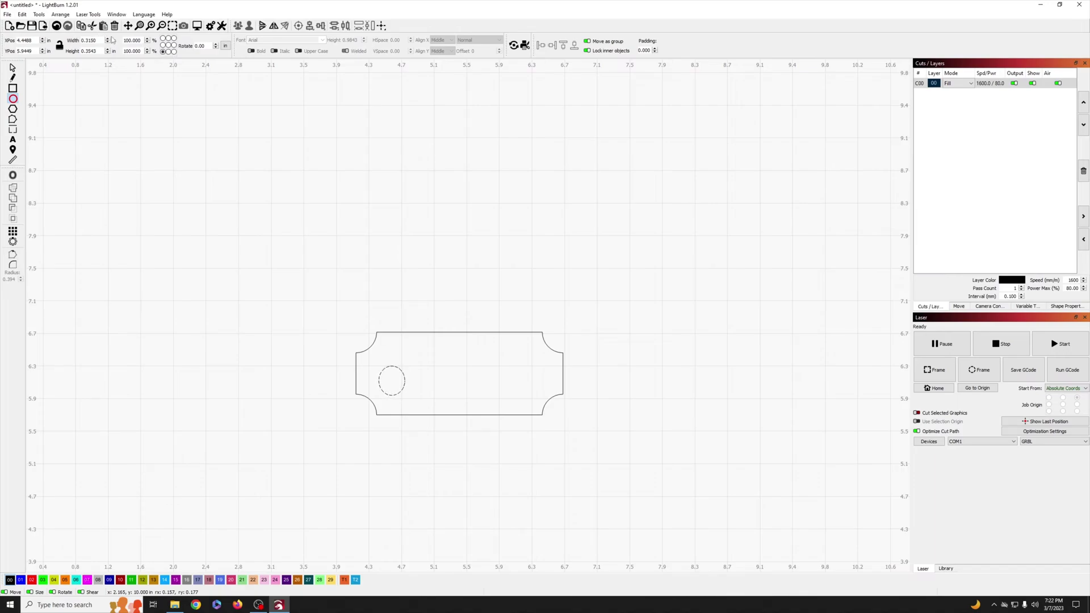
click(225, 45)
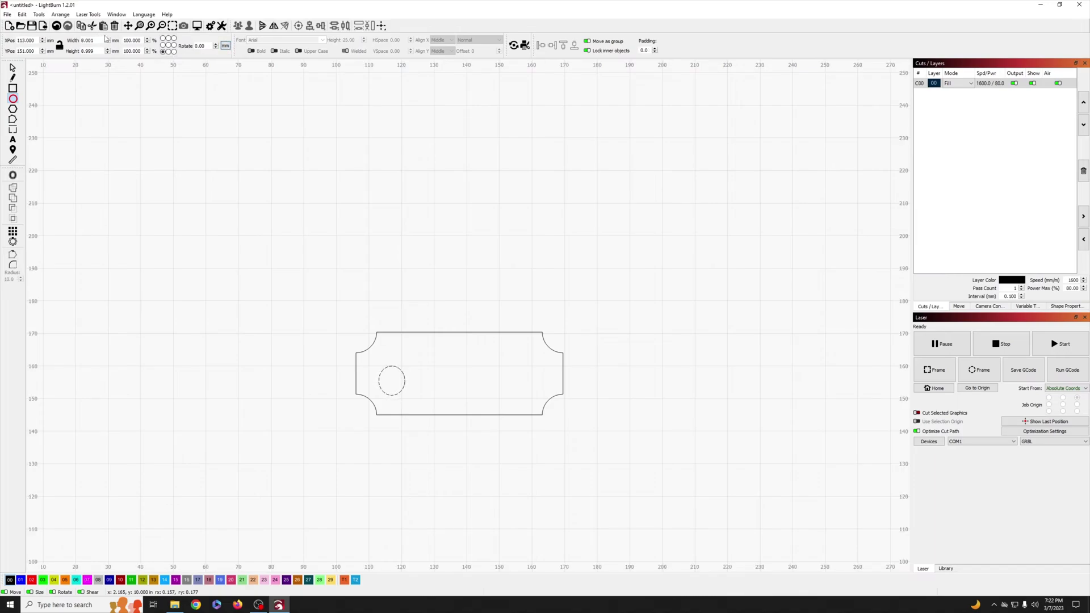
drag(99, 41, 80, 40)
text(4)
key(Tab)
key(Tab)
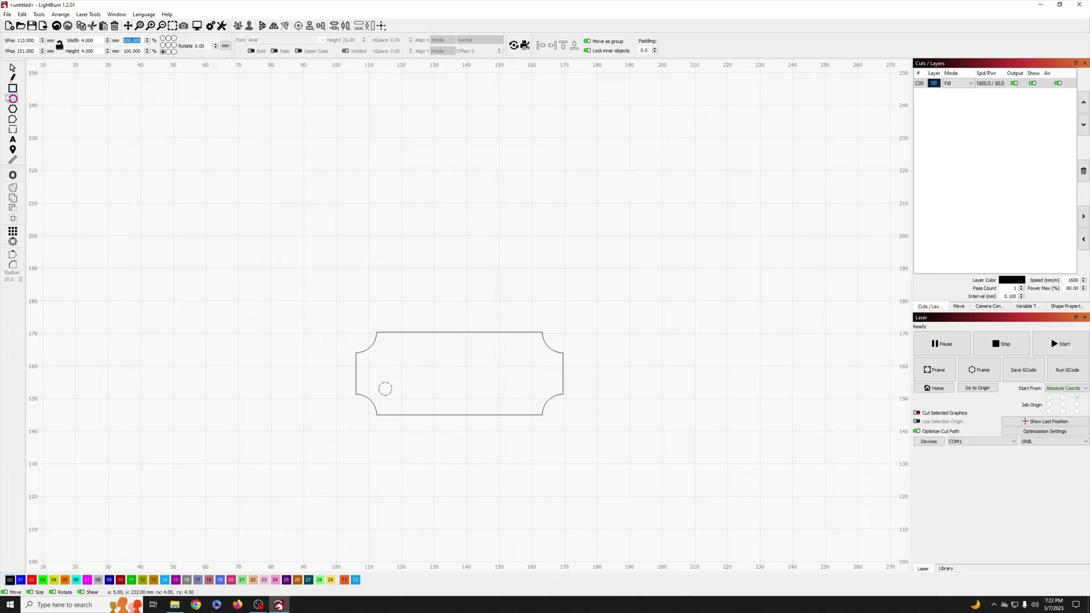
Step: Position the 4 mm keyhole near the tag's left edge with 1 mm nudges
click(12, 67)
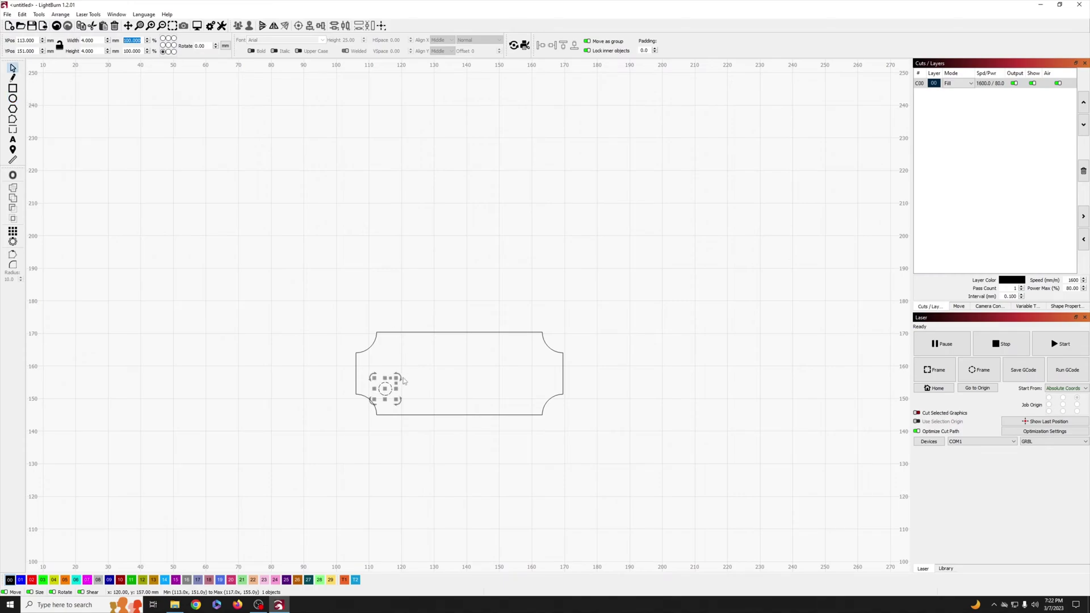
drag(386, 388, 355, 374)
click(42, 38)
click(42, 38)
click(42, 38)
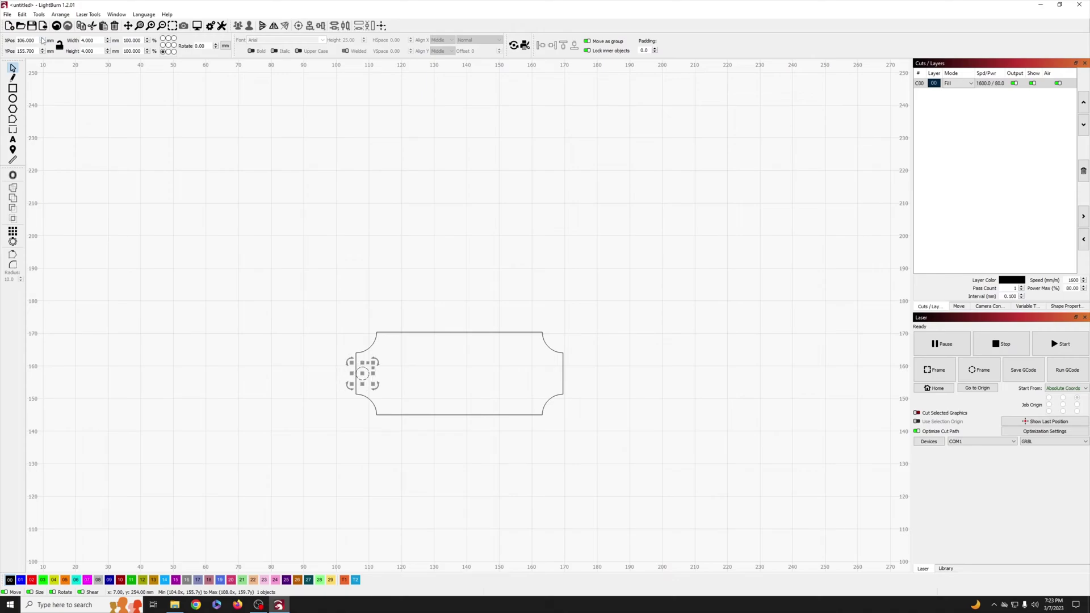
click(42, 38)
click(42, 38)
click(42, 38)
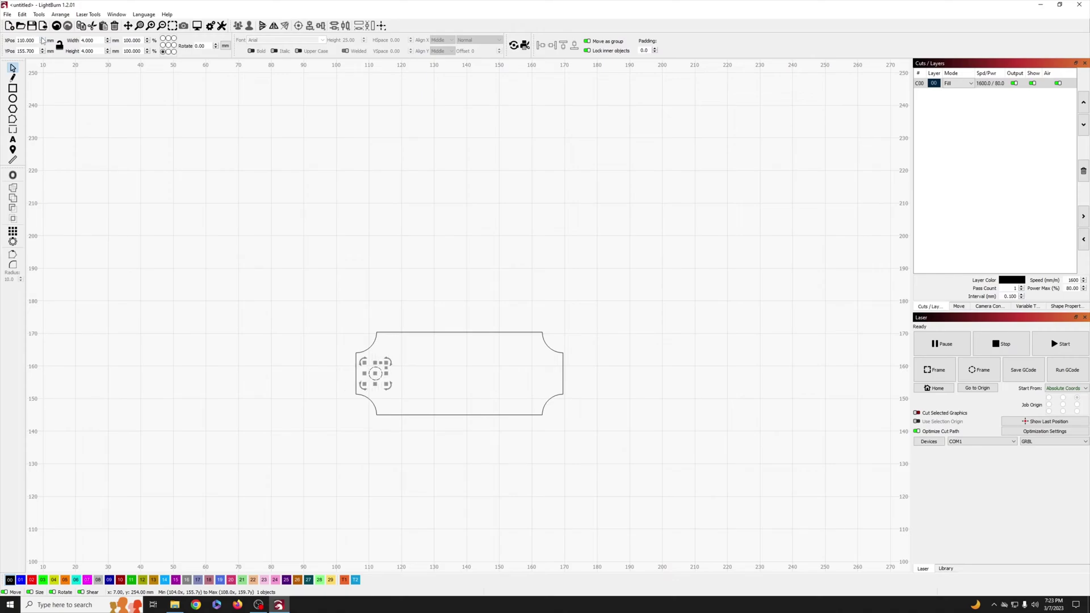
click(43, 43)
click(43, 43)
click(43, 39)
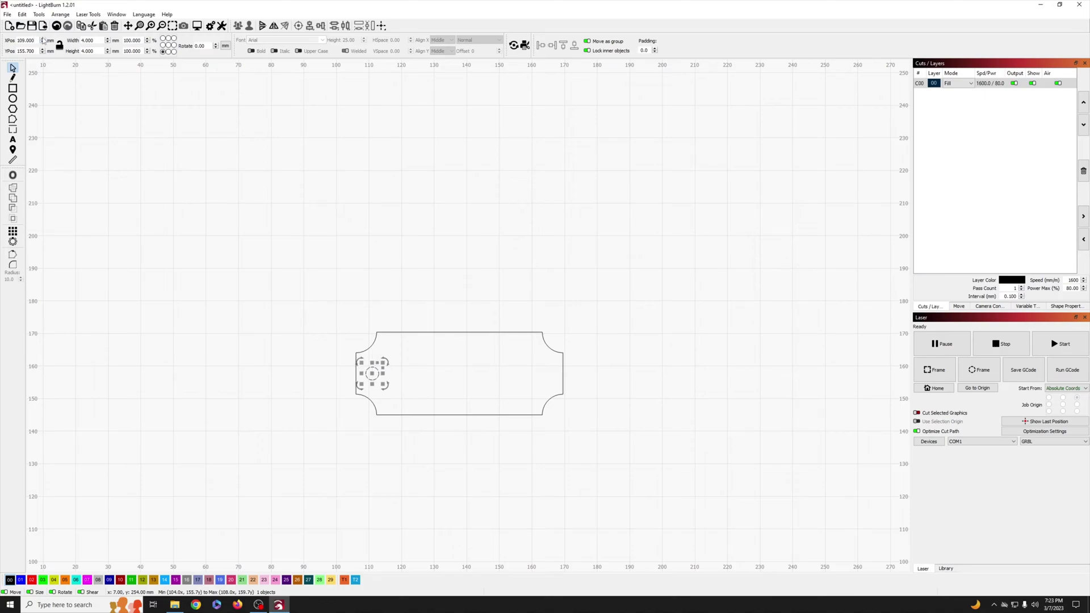
click(226, 273)
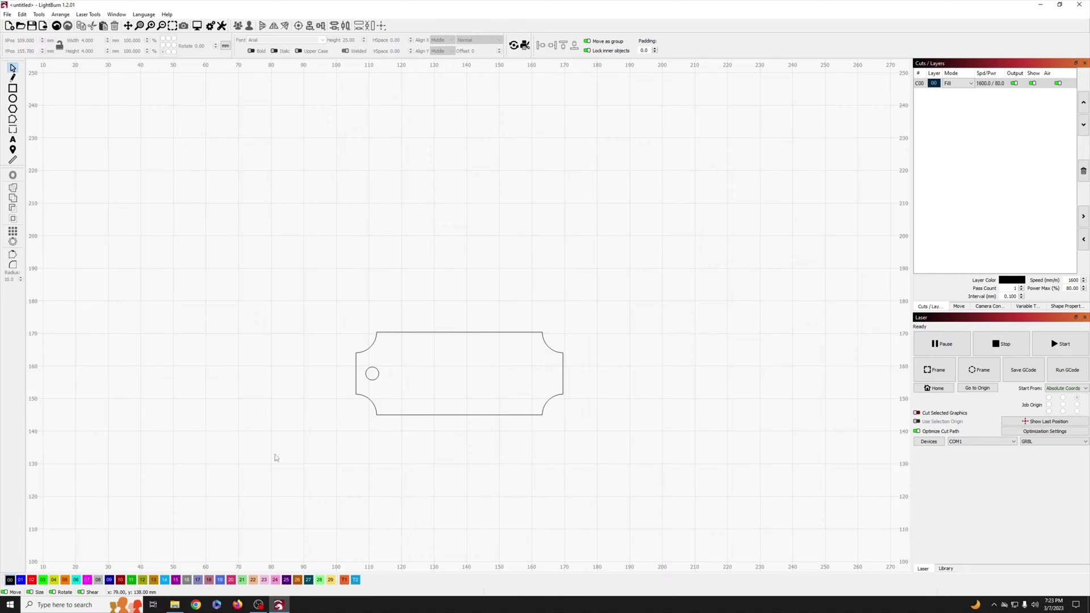
Step: Import the Home Sweet Home SVG by dragging it from its folder onto the canvas
mouse_move(182, 606)
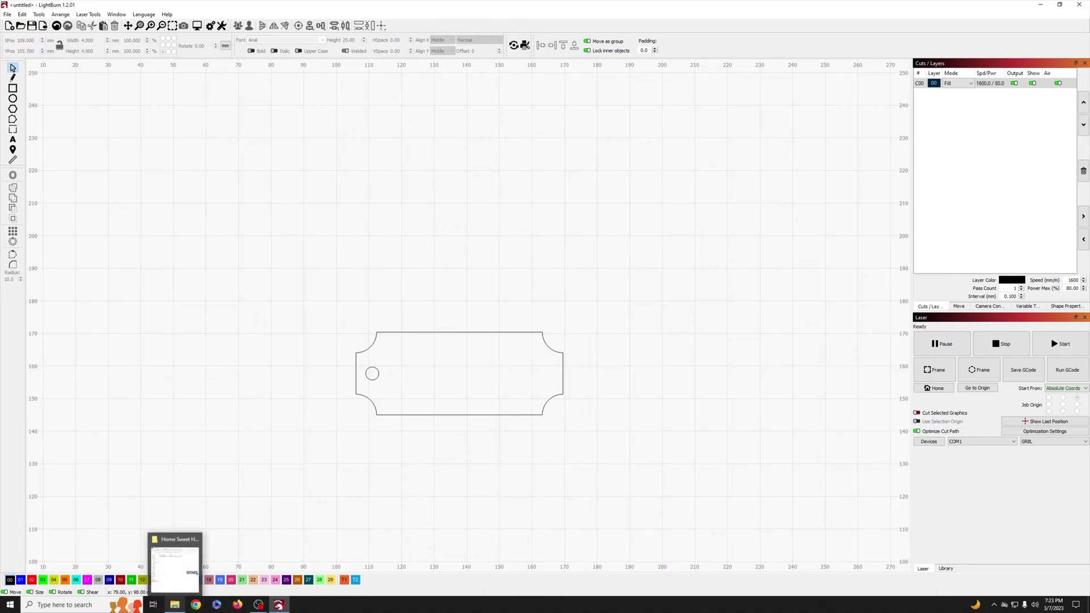
click(196, 574)
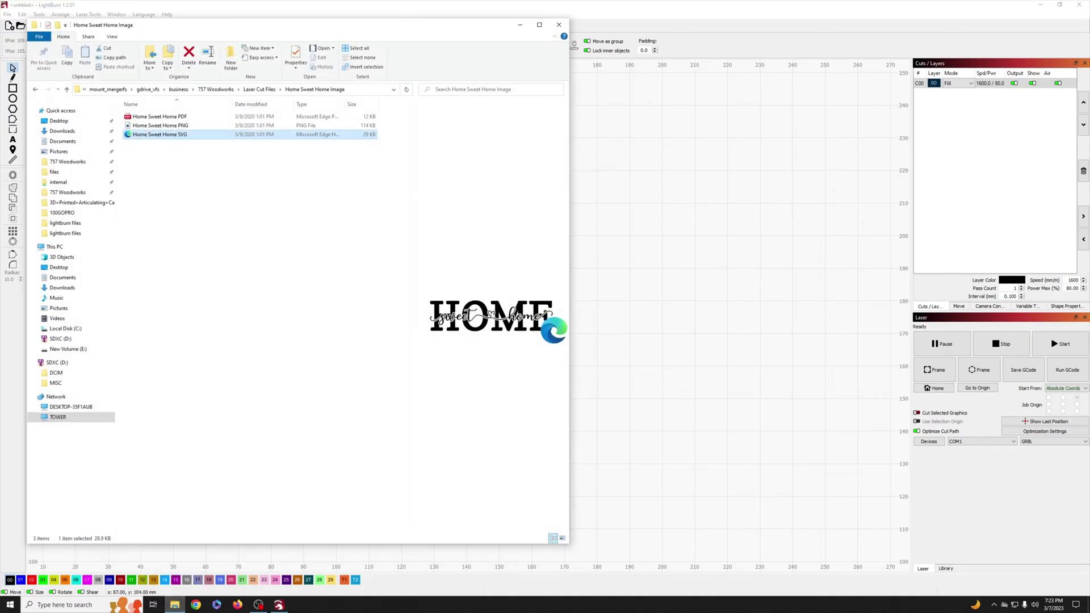
drag(143, 134, 695, 239)
scroll(731, 427, down, 3)
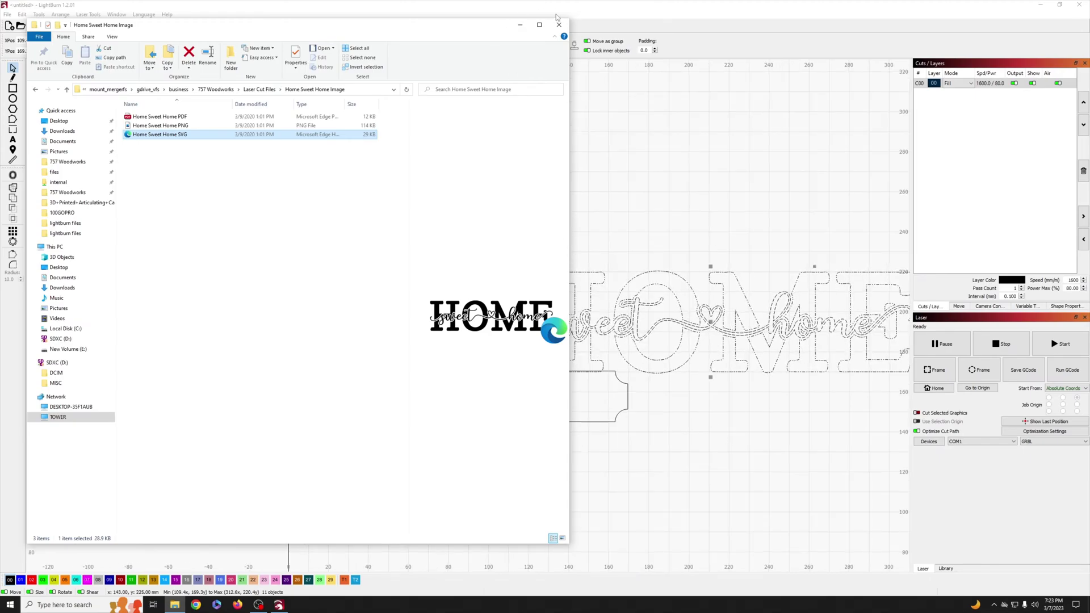
Step: Scale the HOME design to about 44.7 x 11.2 mm and place it inside the tag
click(704, 339)
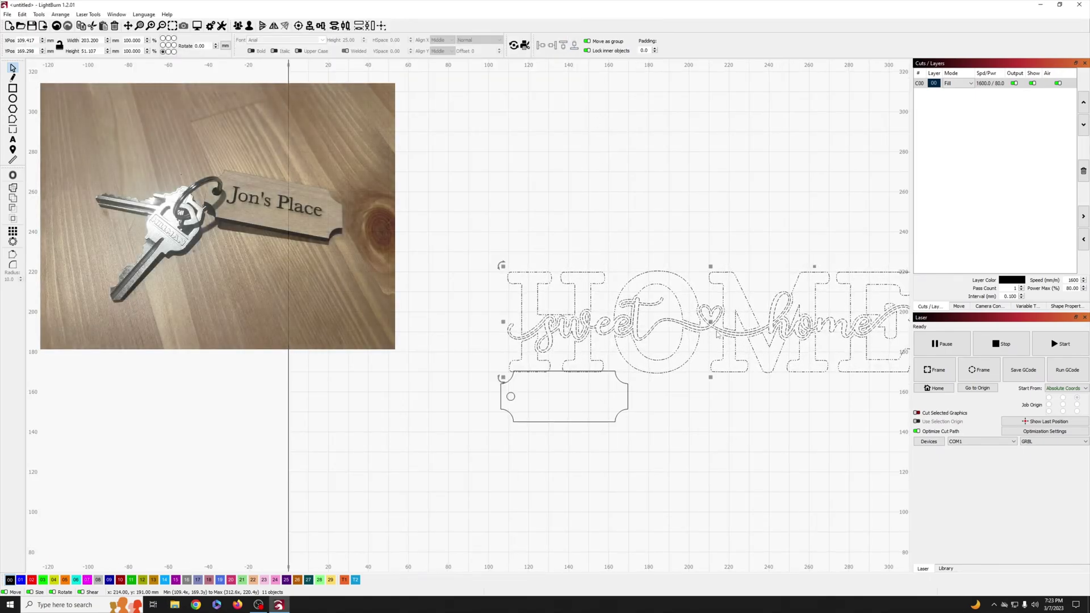
drag(750, 365, 526, 276)
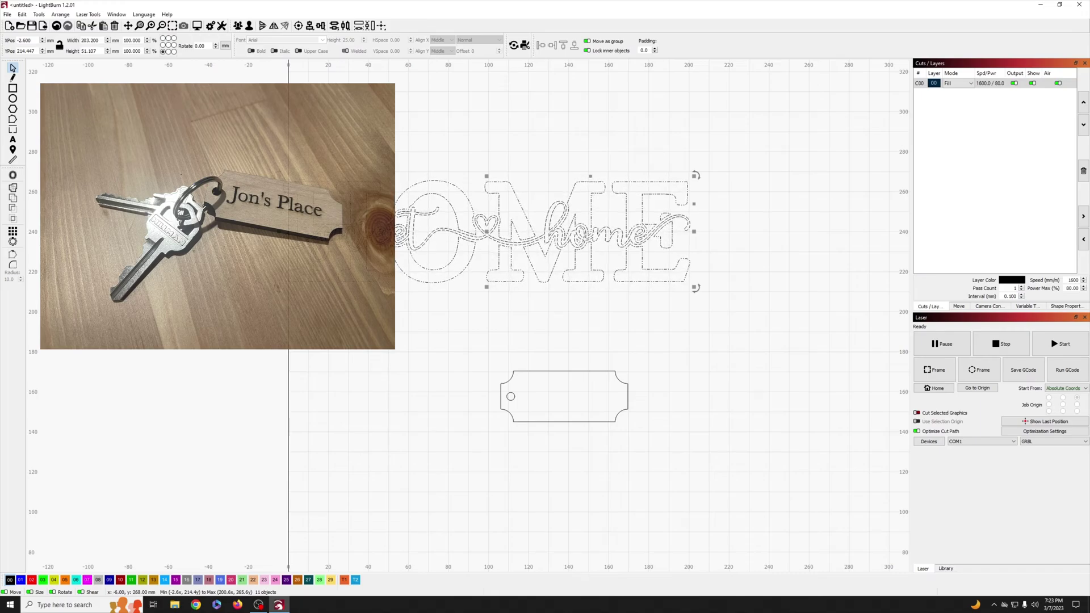
drag(284, 181, 551, 410)
scroll(672, 389, up, 5)
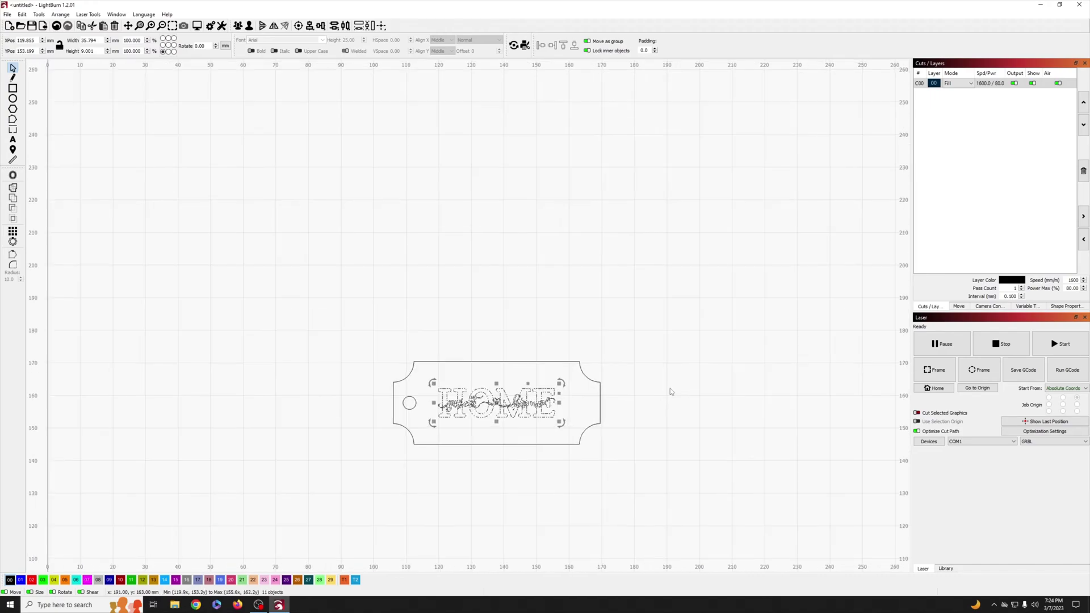
drag(618, 404, 669, 390)
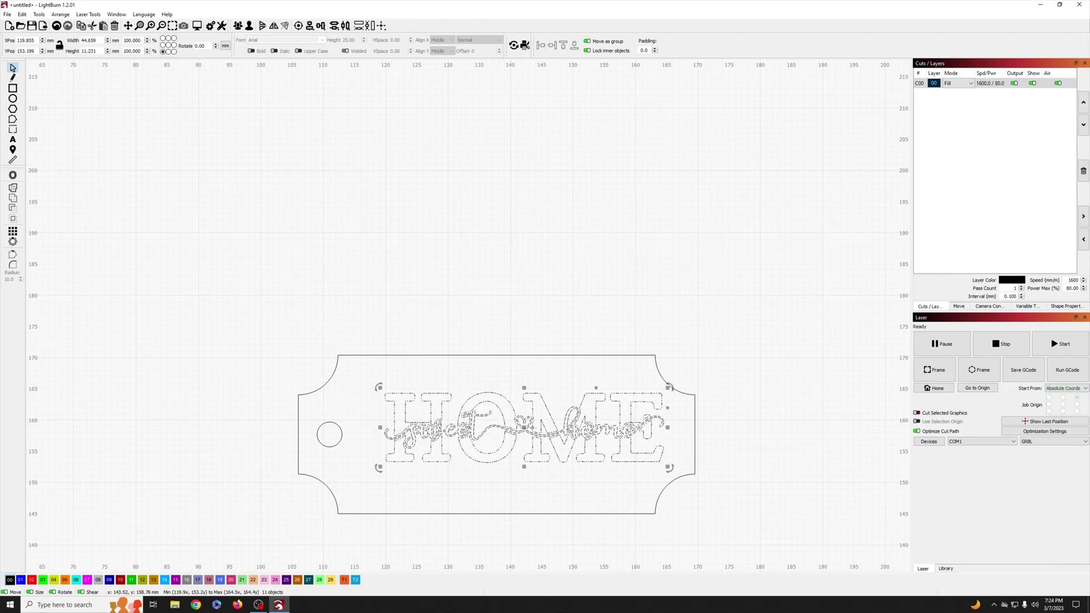
drag(527, 431, 501, 437)
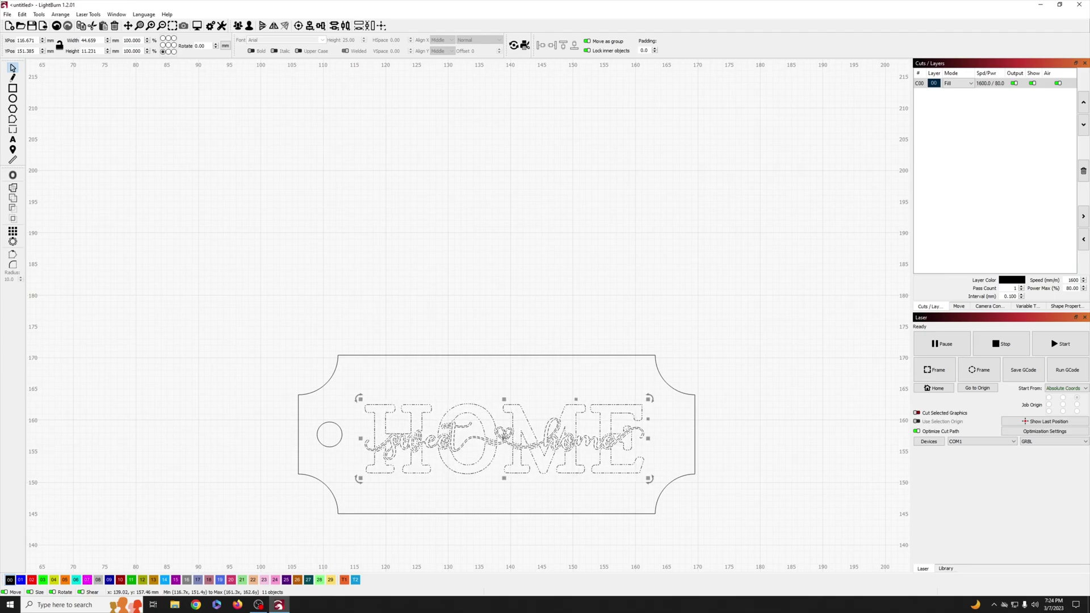
click(450, 256)
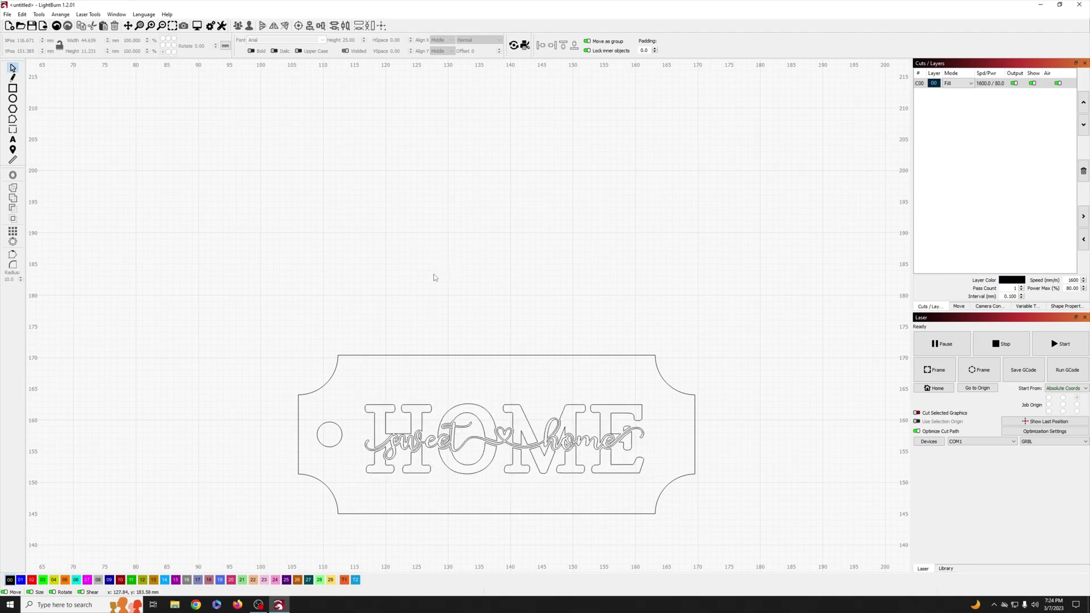
Step: Centre the tag outline and the HOME lettering on each other horizontally and vertically
click(436, 355)
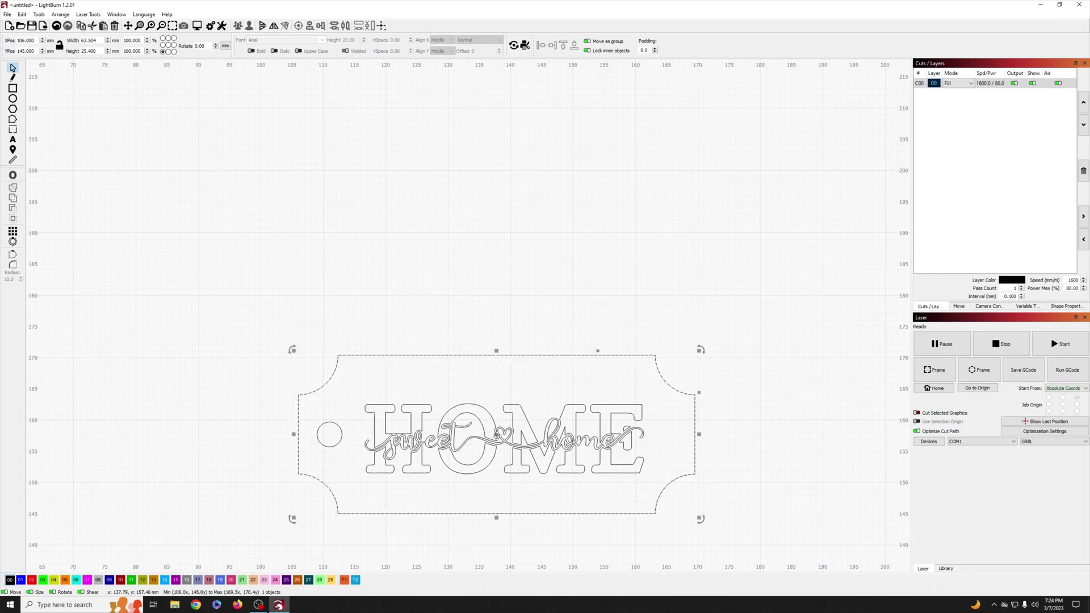
drag(353, 396, 663, 497)
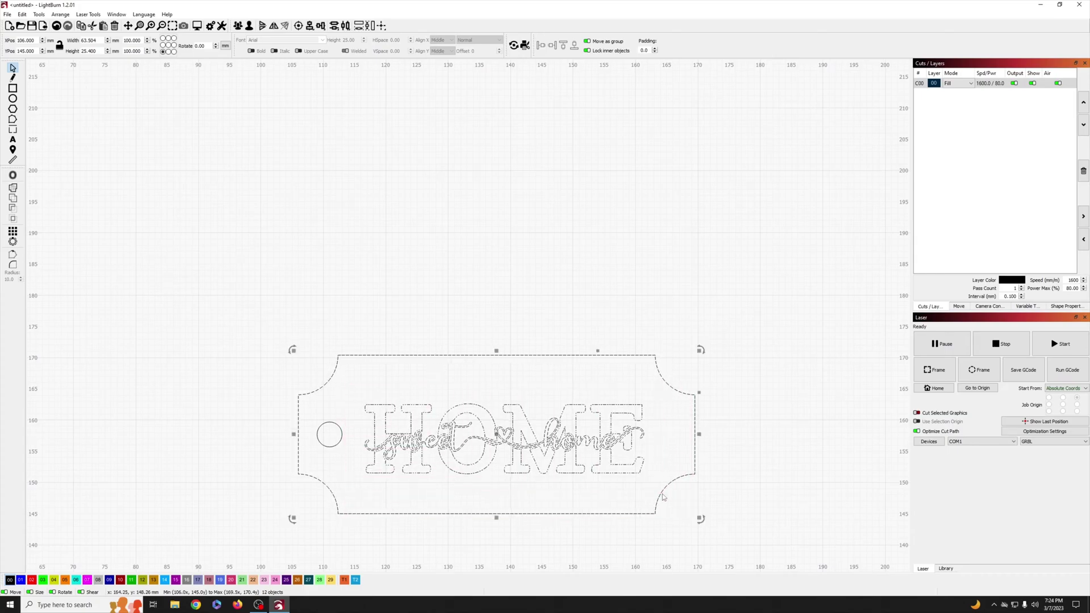
click(309, 26)
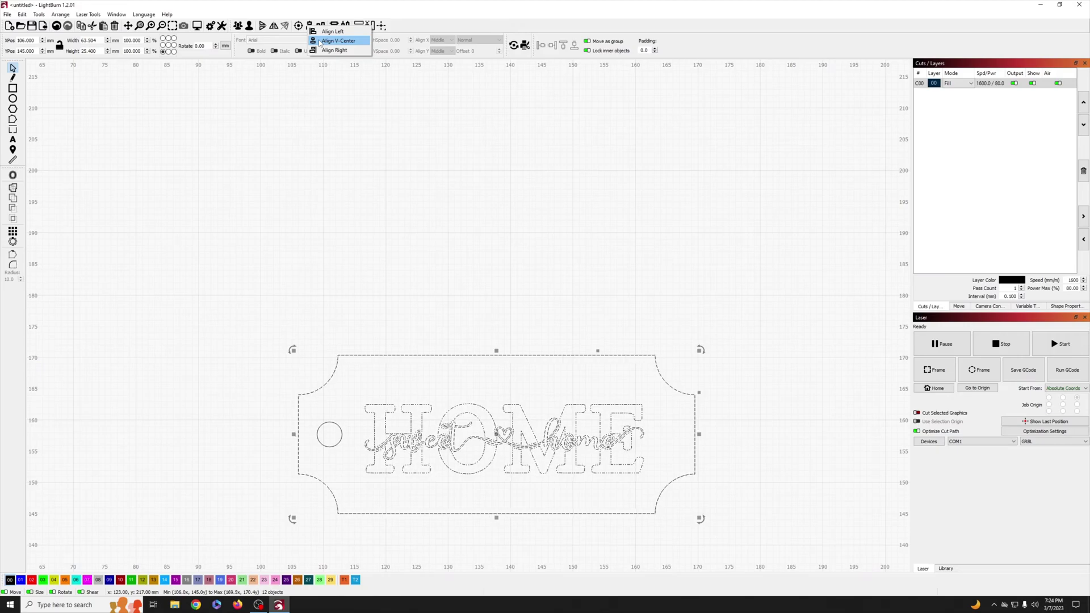
click(320, 42)
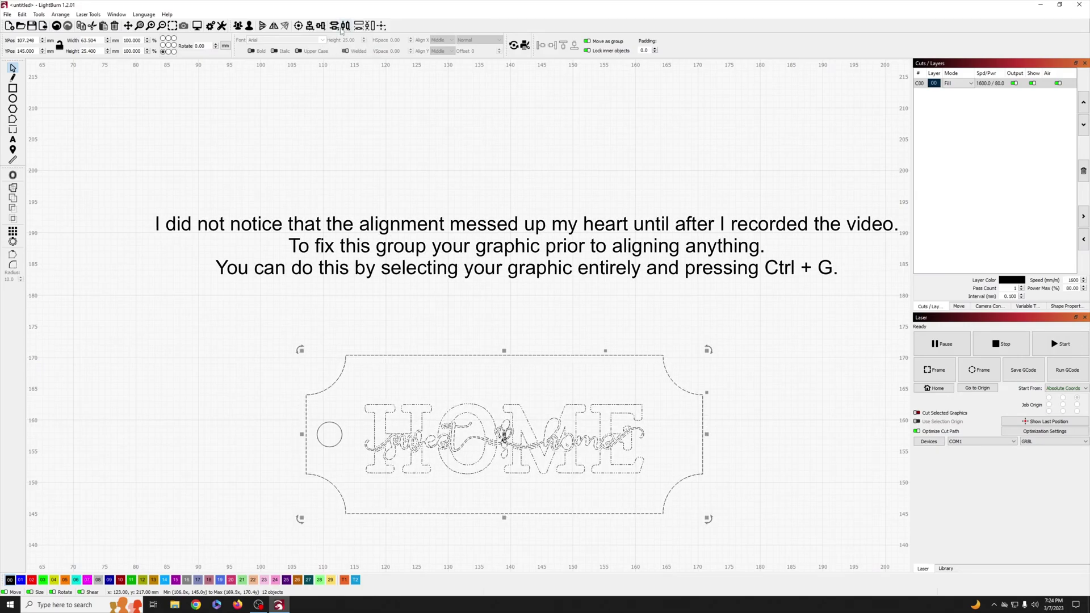
click(327, 28)
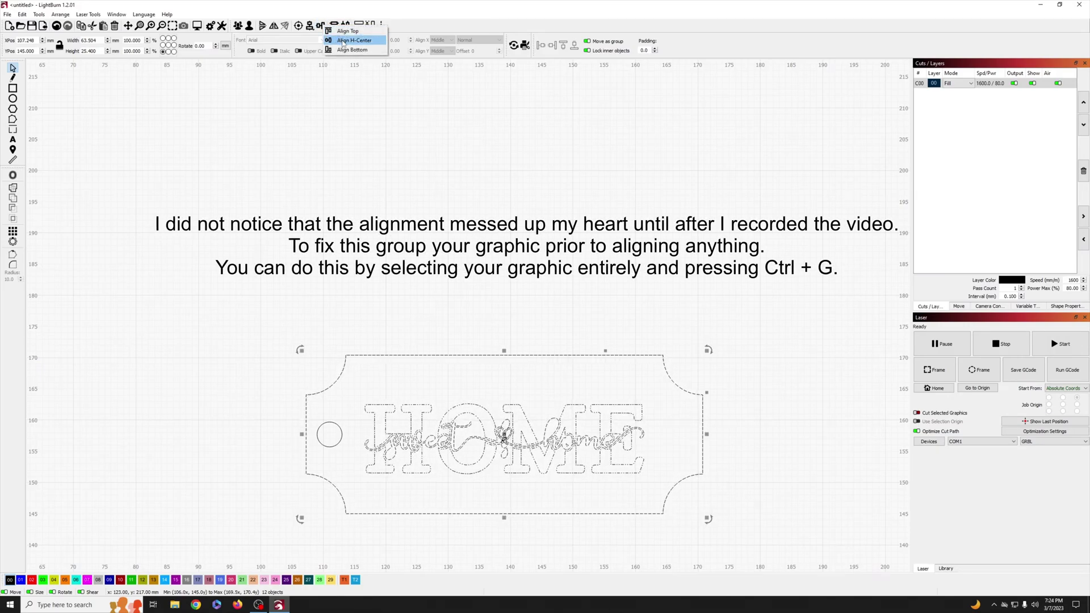
click(343, 43)
click(437, 484)
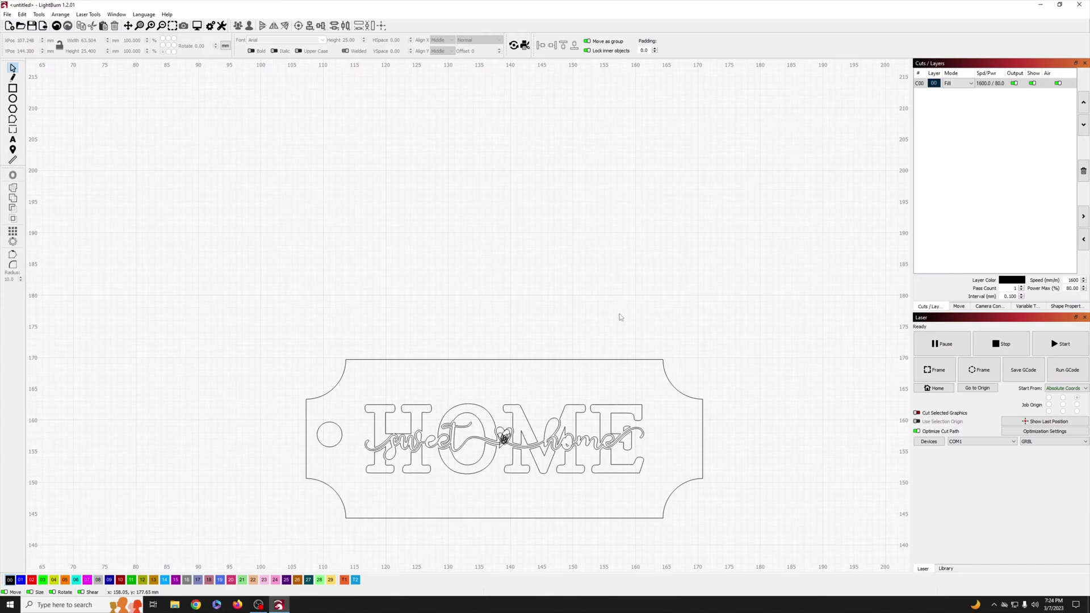
Step: Put the keyhole circle on blue Line layer C01
drag(378, 364, 20, 584)
click(20, 580)
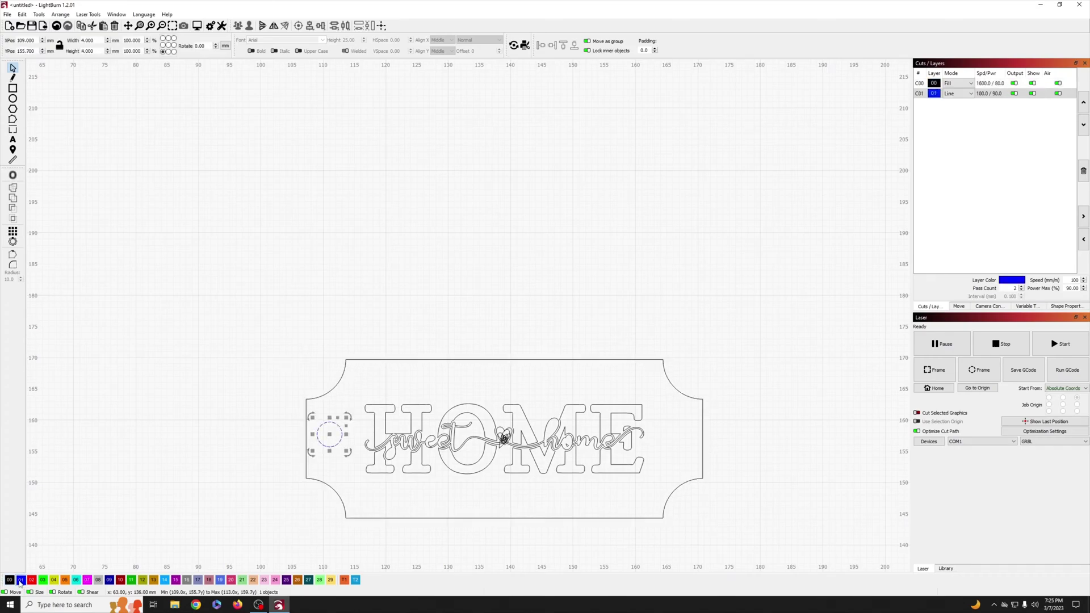
key(Escape)
Step: Put the tag outline on red Line layer C02
click(412, 360)
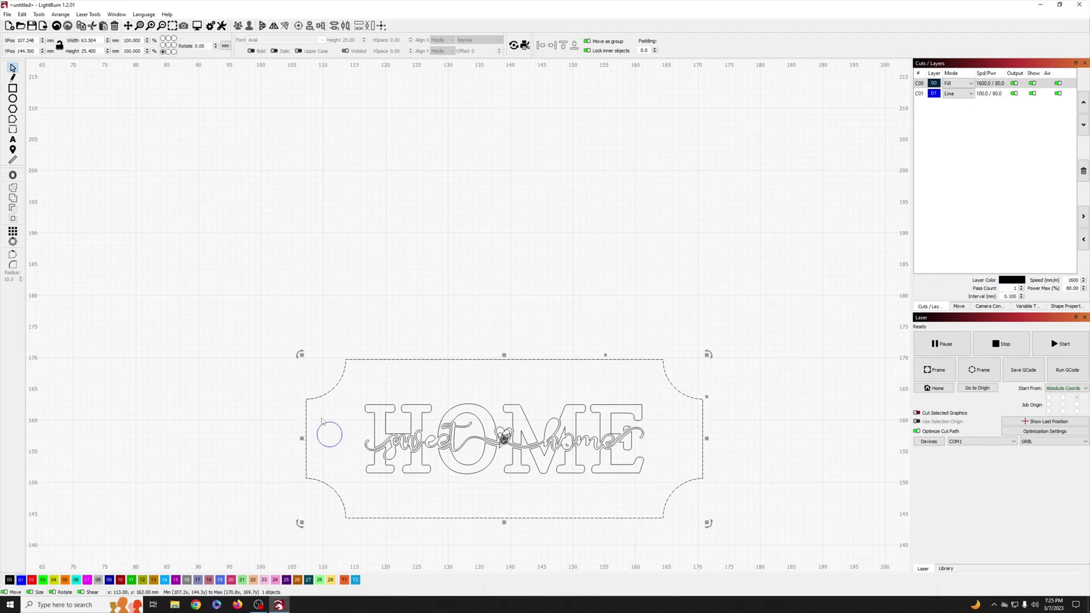
click(32, 579)
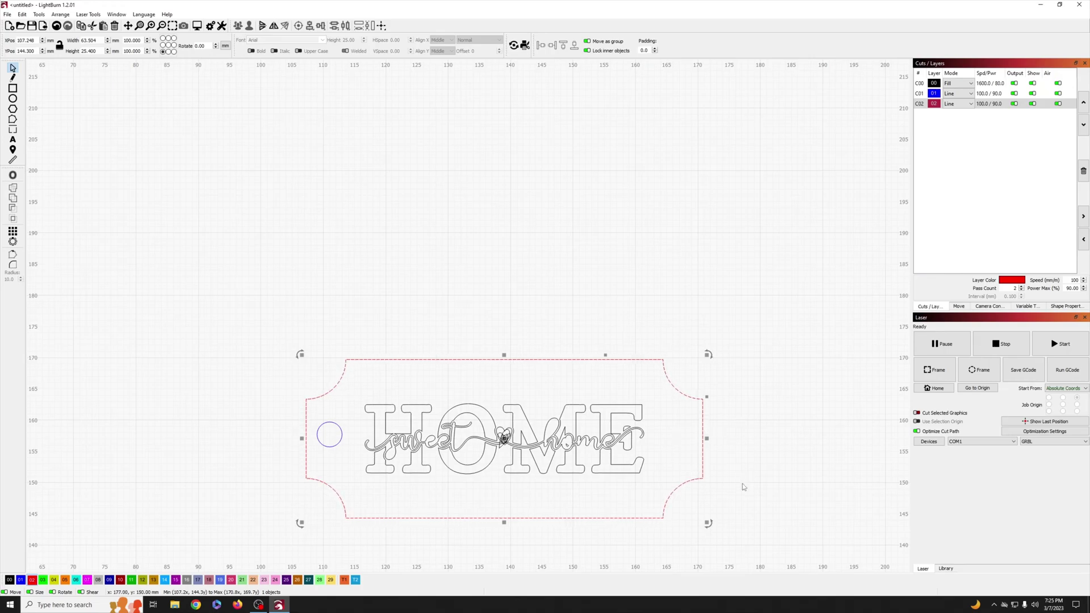
click(542, 281)
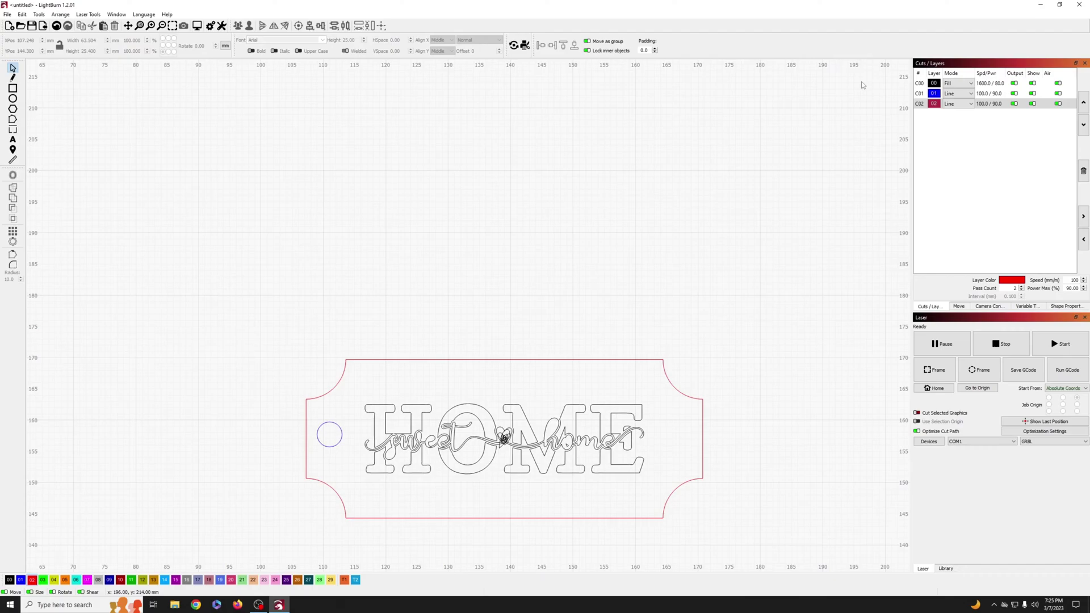
click(982, 85)
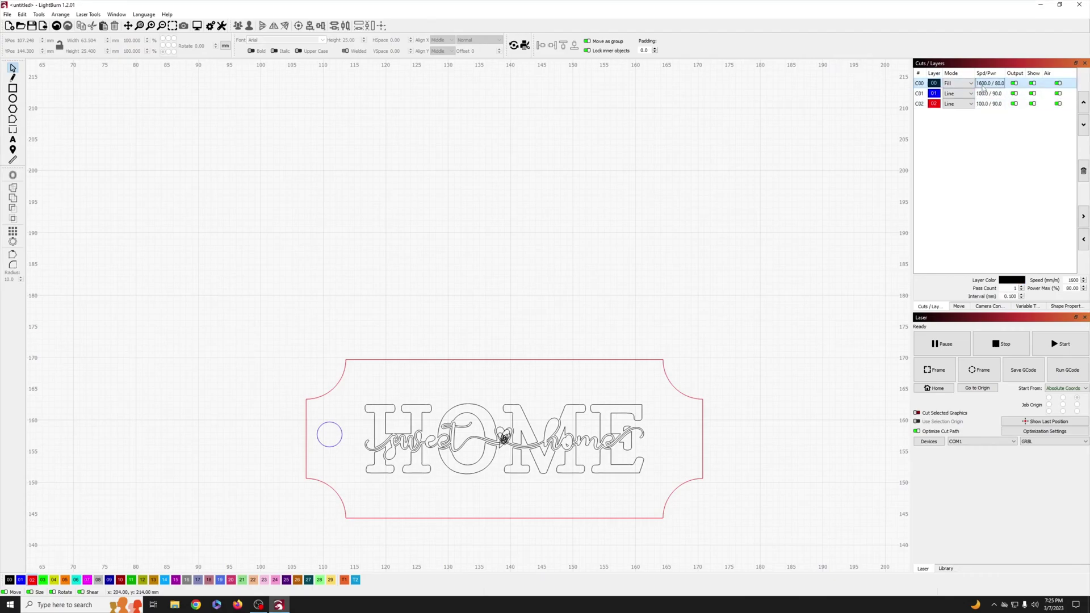
double_click(971, 86)
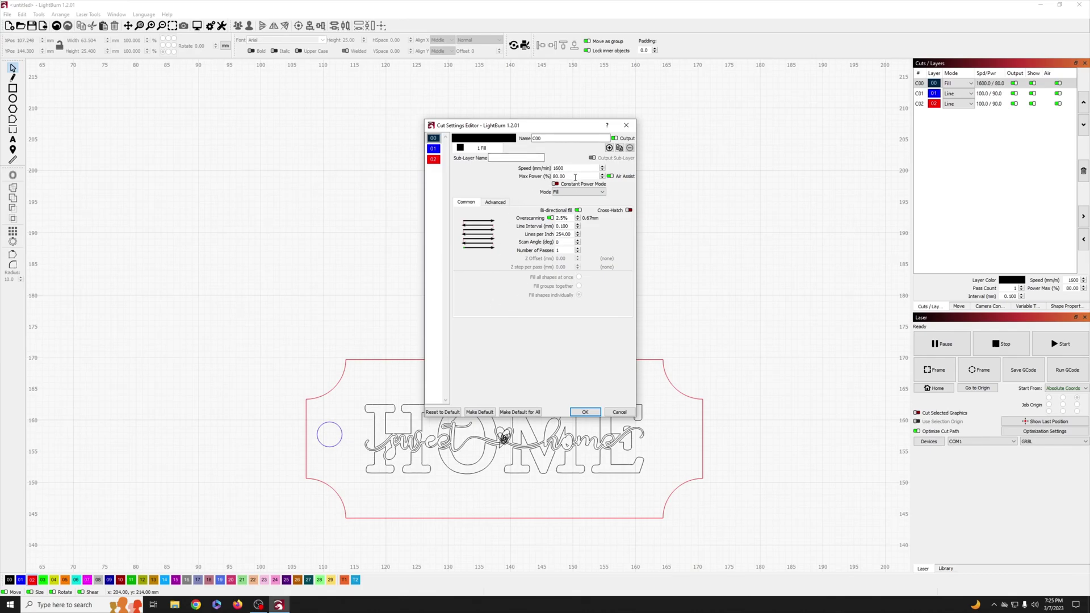
click(620, 412)
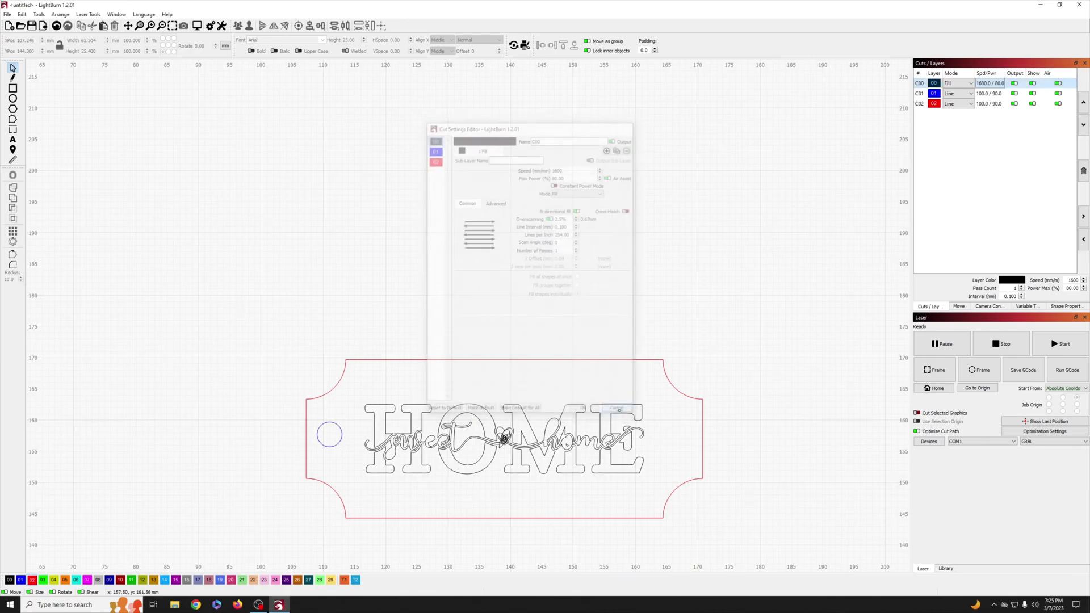
double_click(991, 95)
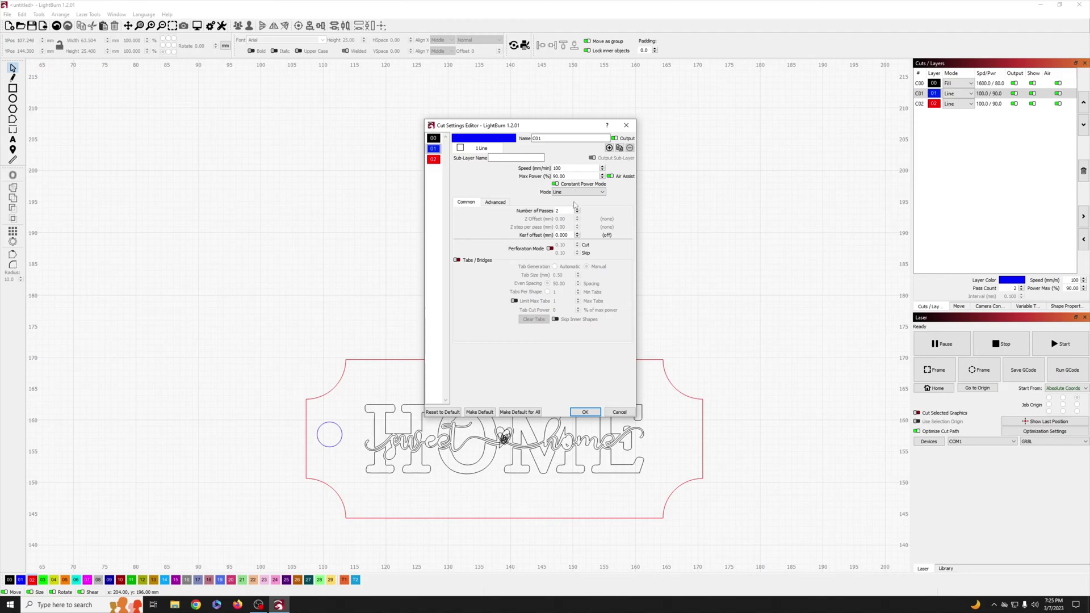
double_click(556, 209)
click(584, 412)
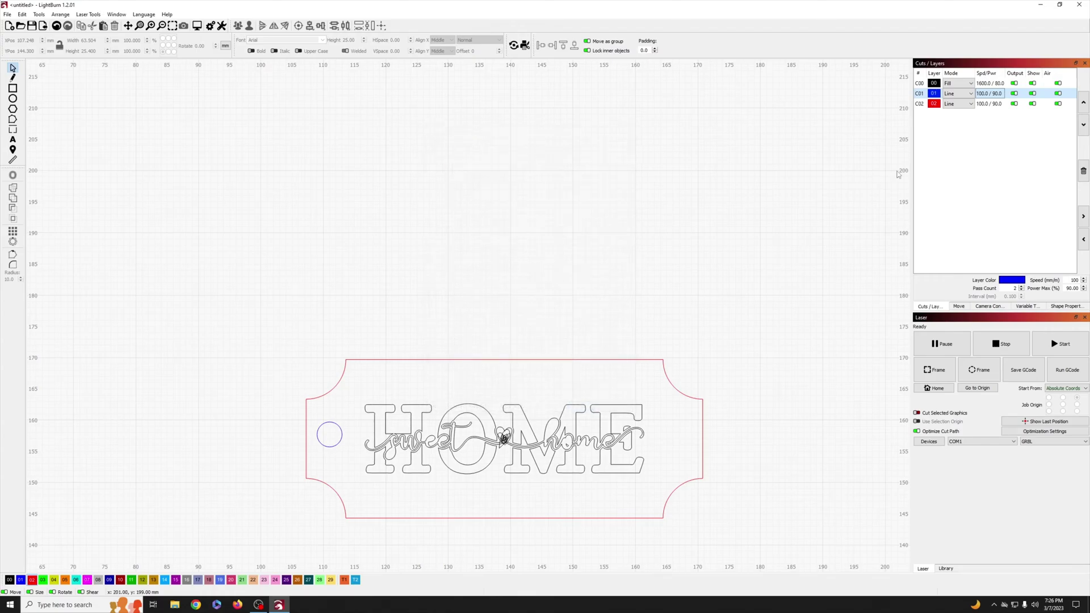
double_click(973, 104)
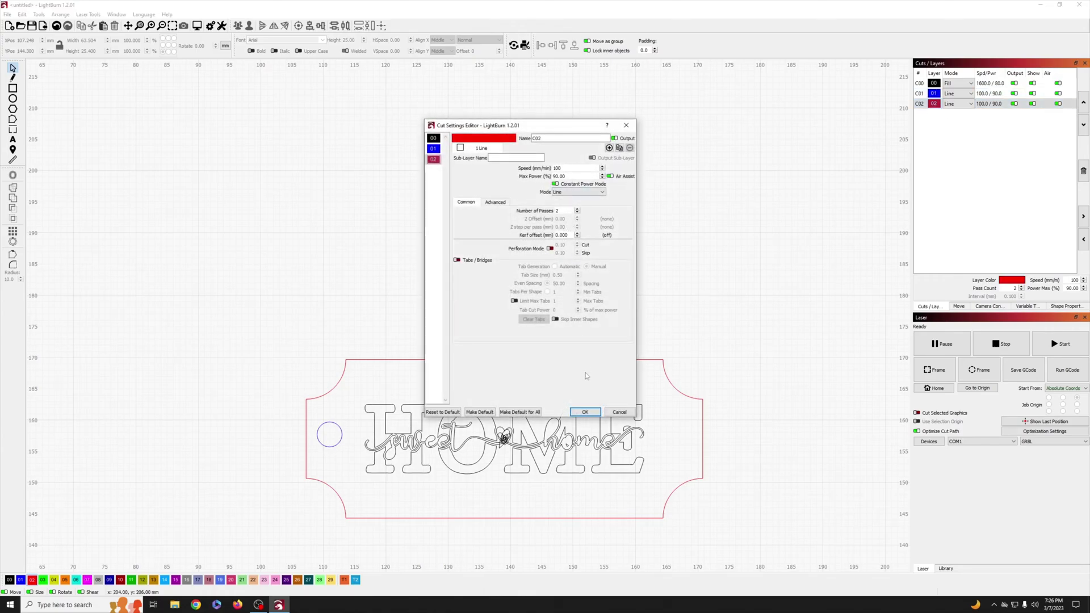
click(585, 412)
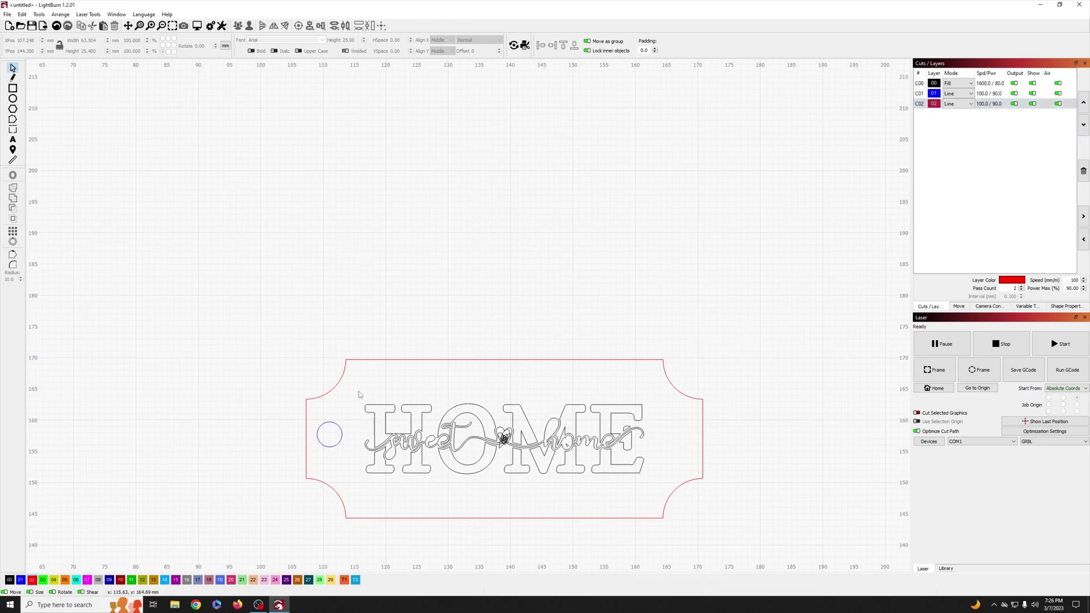
drag(358, 394, 667, 500)
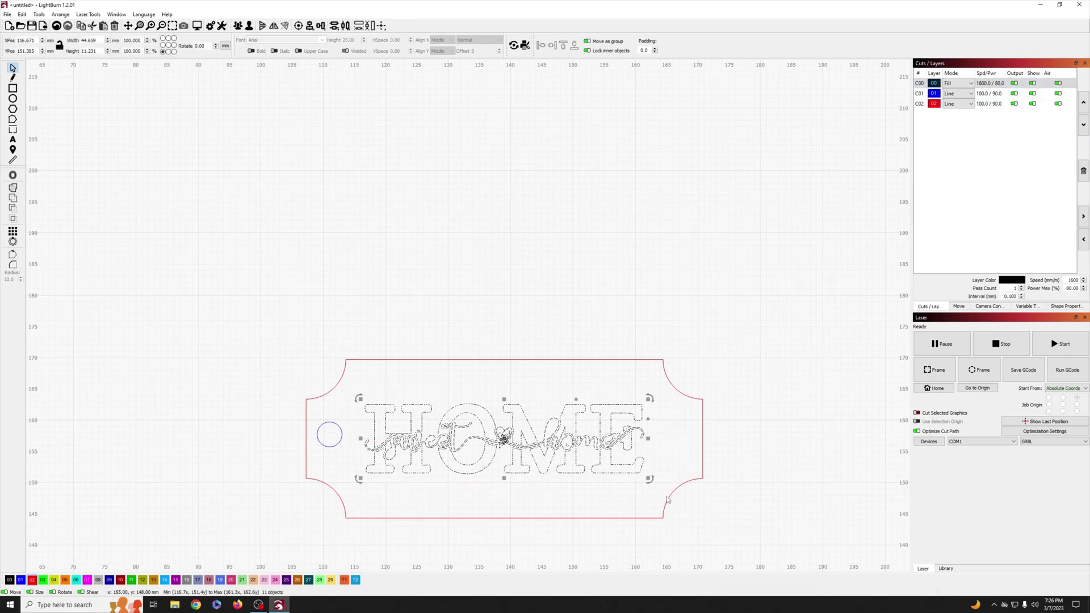
Step: Preview the job, then set C00 to fill shapes individually and preview again
click(197, 25)
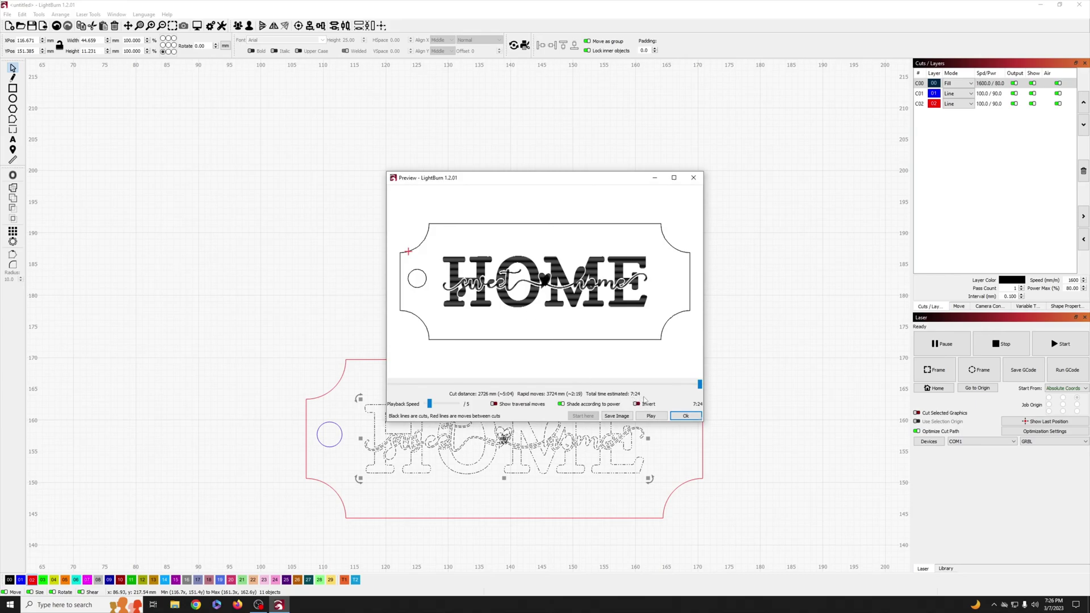
click(676, 418)
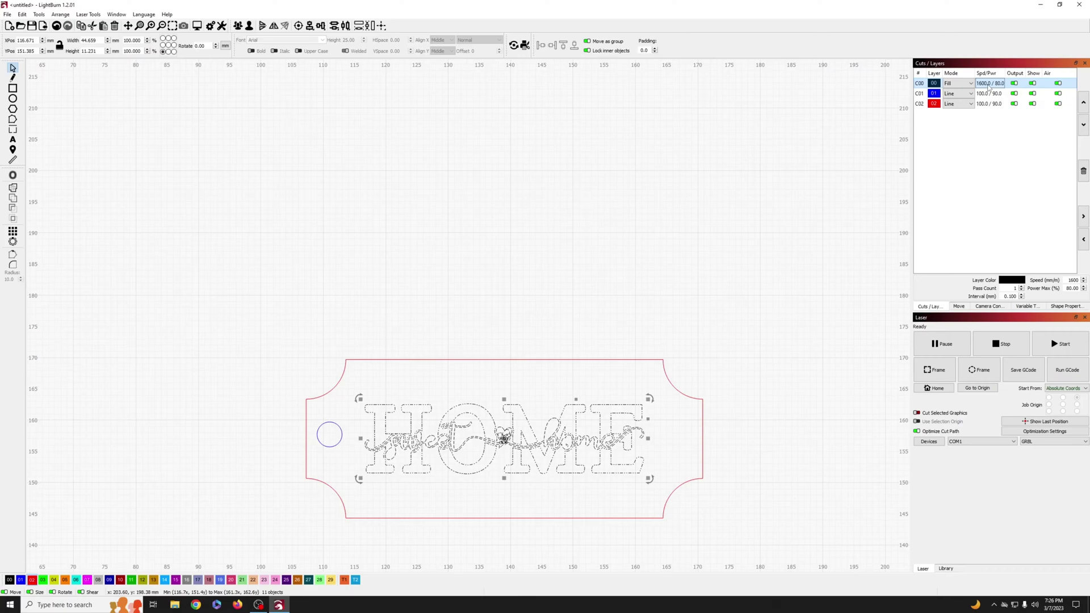
double_click(988, 86)
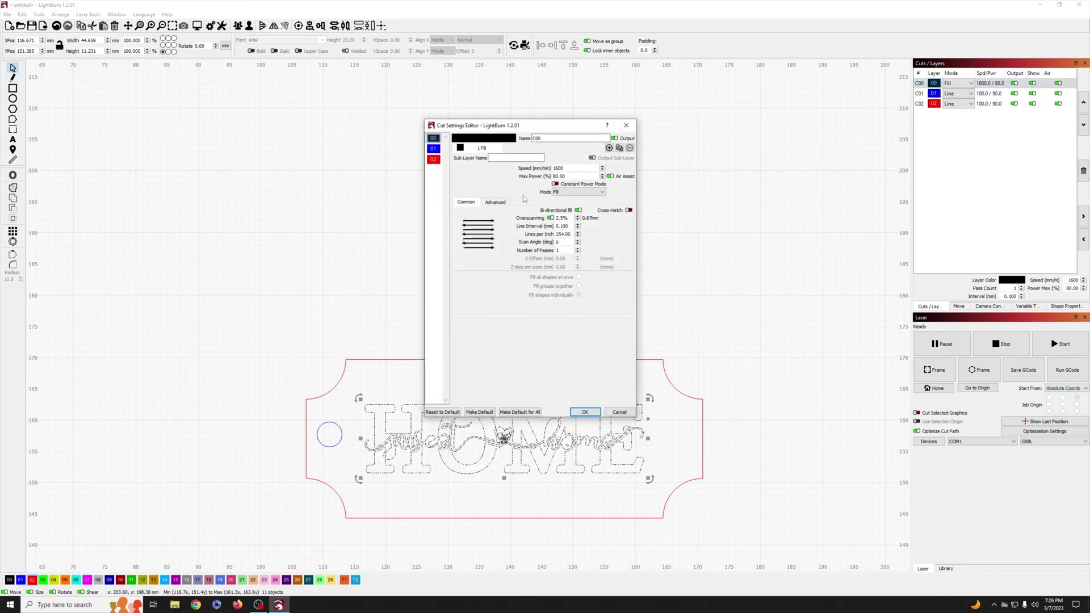
click(494, 201)
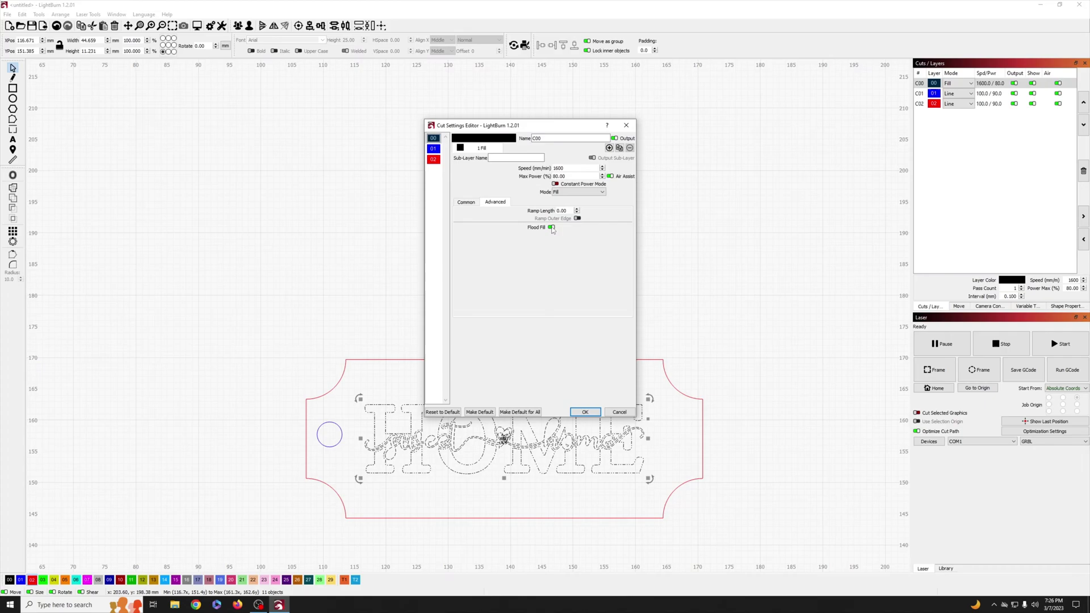
click(470, 203)
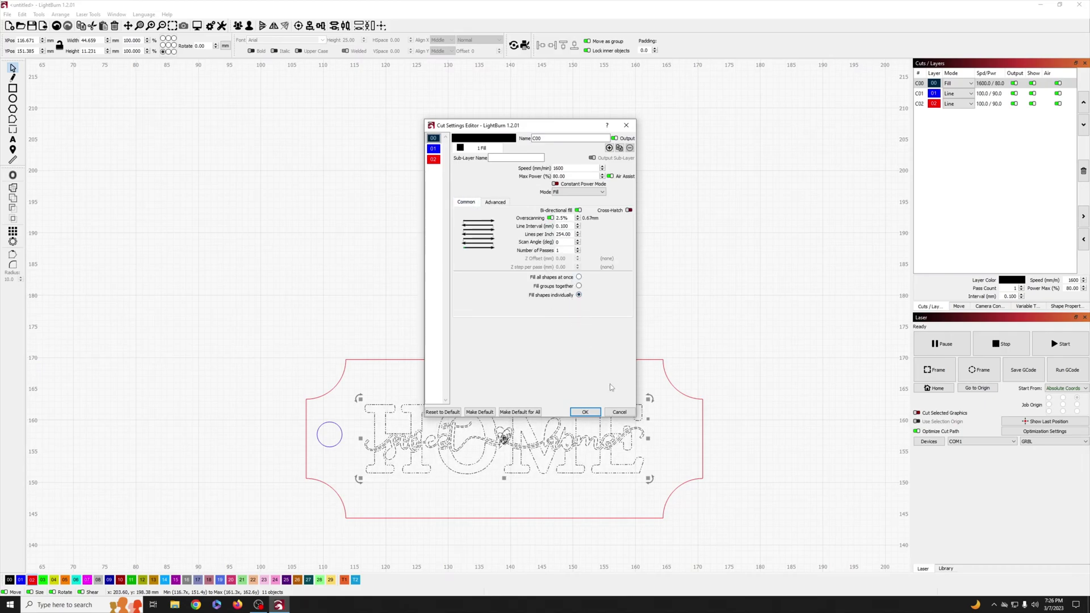
click(583, 412)
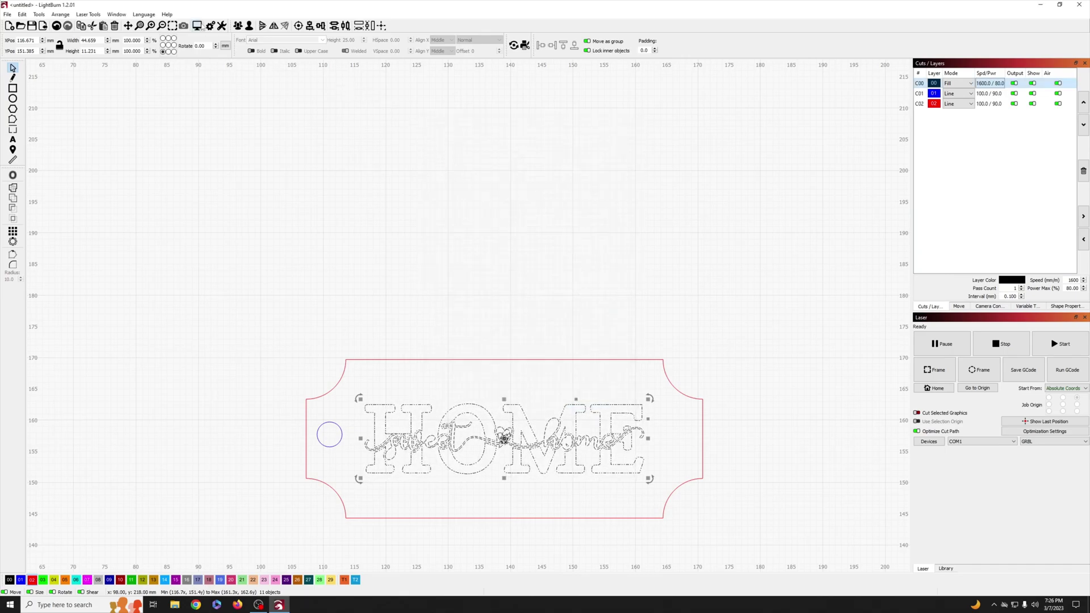
click(198, 26)
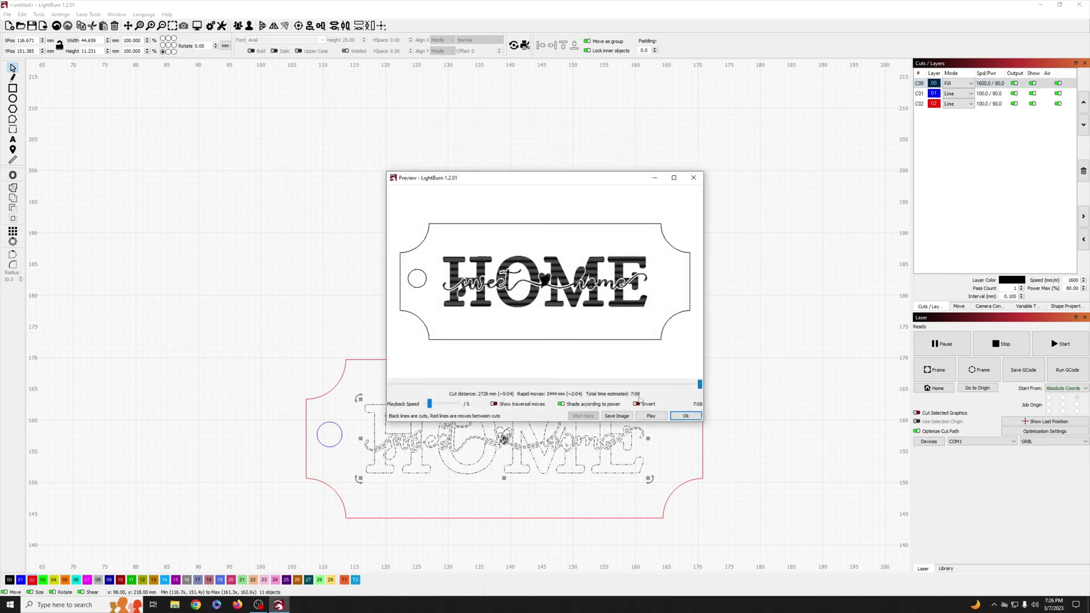
click(685, 416)
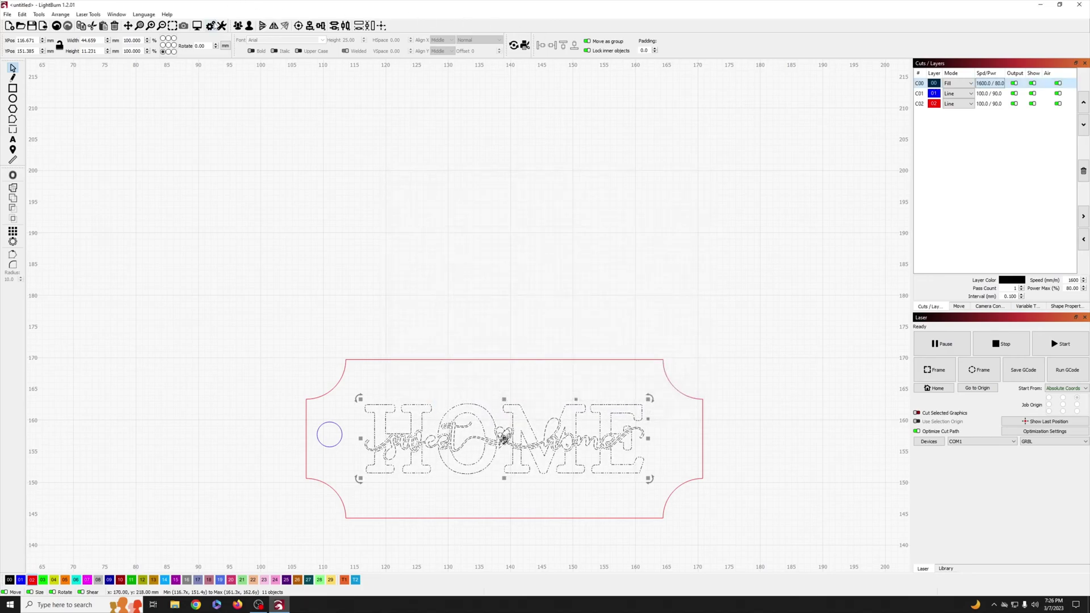
Step: Try fill groups together, then use Fill all shapes at once, previewing a 6:39 job
double_click(984, 84)
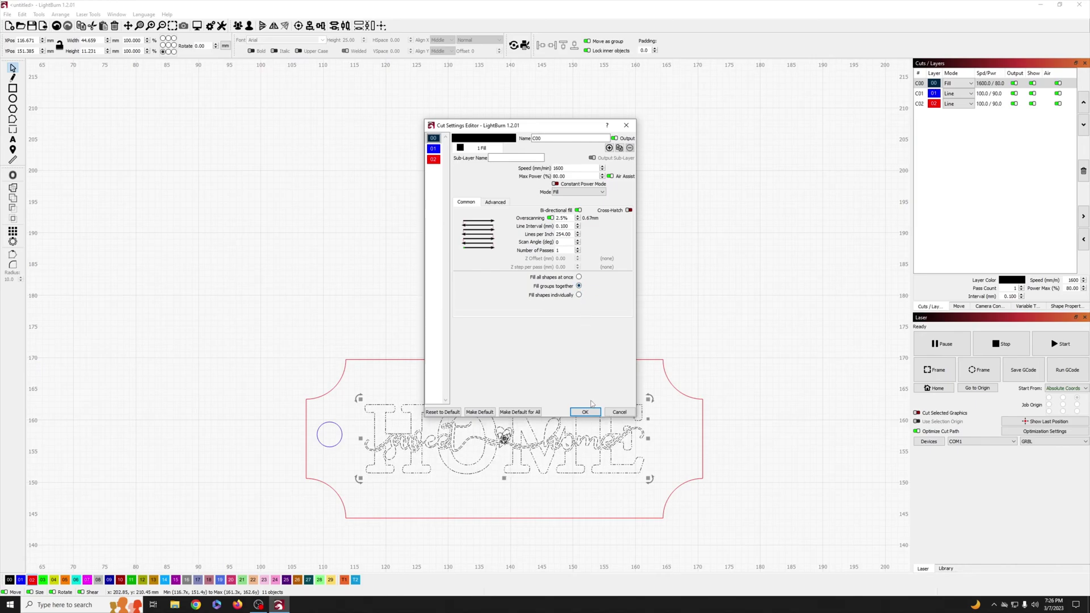
click(584, 412)
click(197, 26)
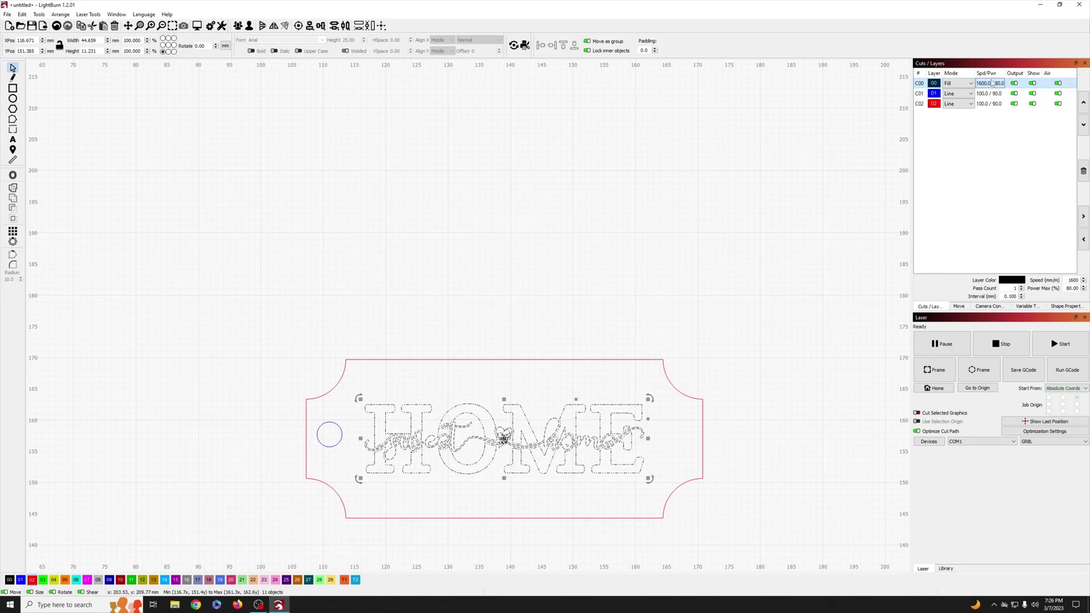
double_click(992, 83)
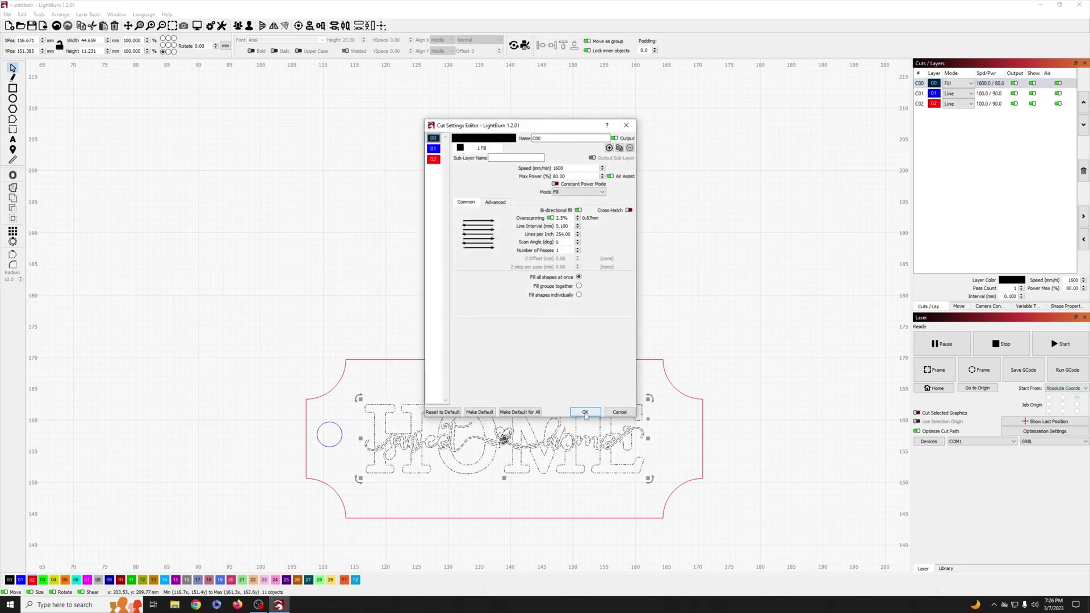
click(585, 414)
click(197, 27)
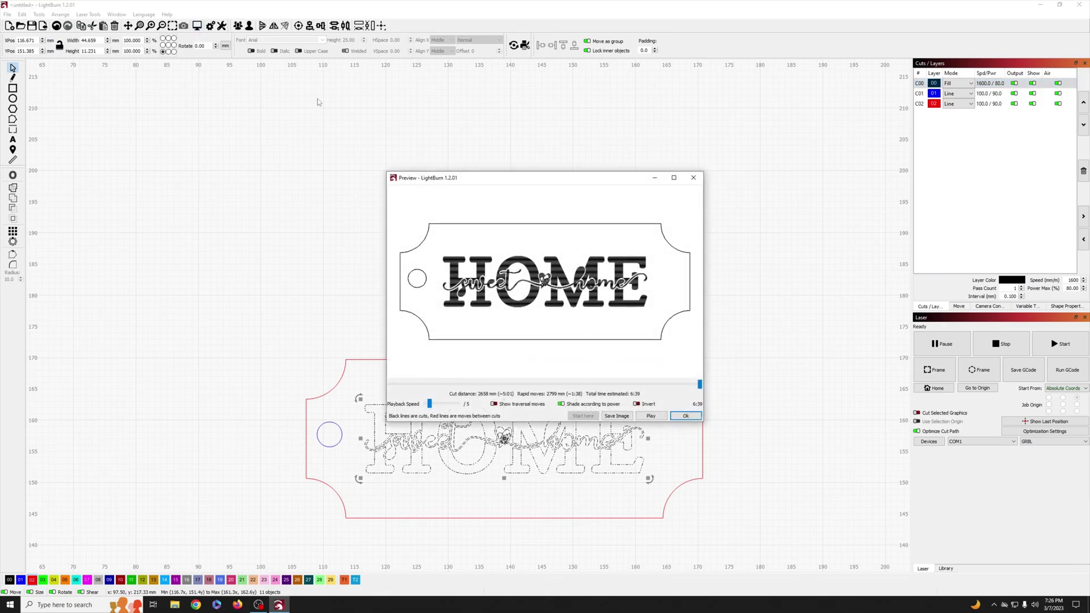